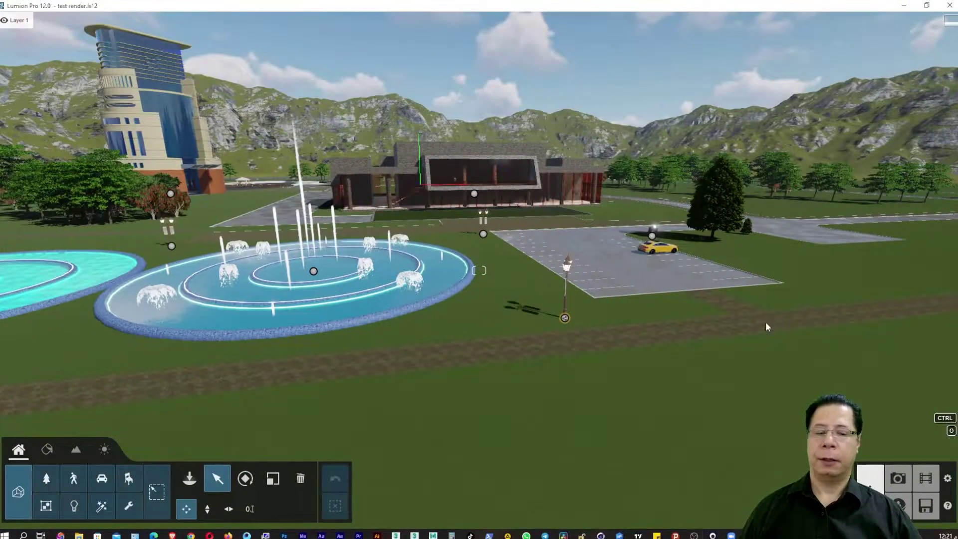
Step: Let the Esalem intro finish until the test render.ls12 fountain scene appears
{"action": "mouse_move", "coordinate": [767, 327]}
{"action": "right_mouse_down"}
{"action": "mouse_move", "coordinate": [549, 329]}
{"action": "mouse_move", "coordinate": [686, 196]}
{"action": "right_mouse_up"}
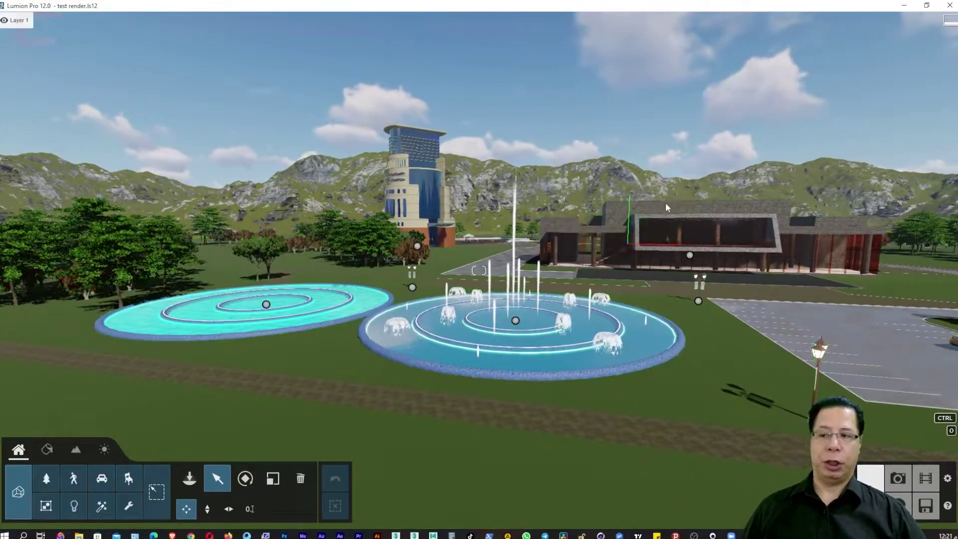
Step: Bring up the Landscape tools and turn the view right toward the parking lot's yellow car
{"action": "left_click", "coordinate": [47, 451]}
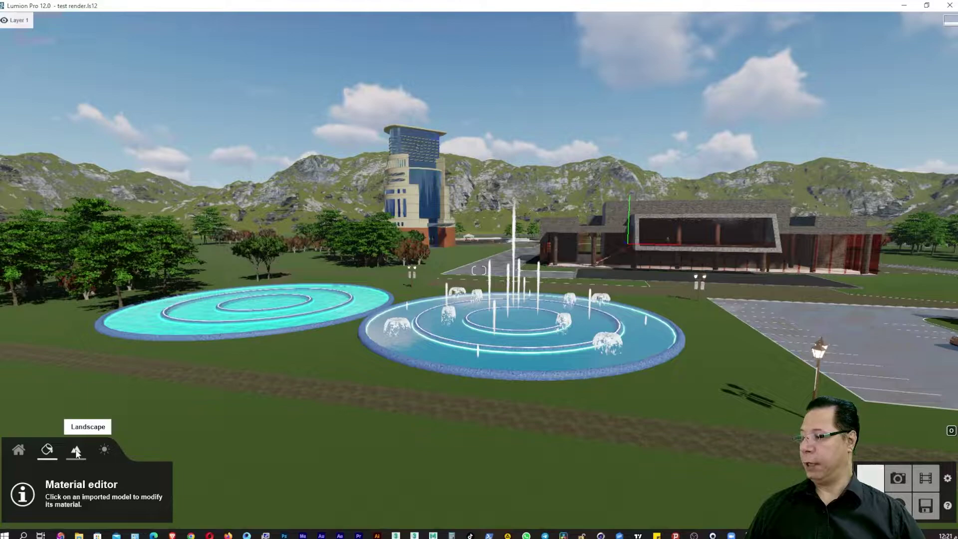
{"action": "left_click", "coordinate": [77, 453]}
{"action": "left_click", "coordinate": [104, 450]}
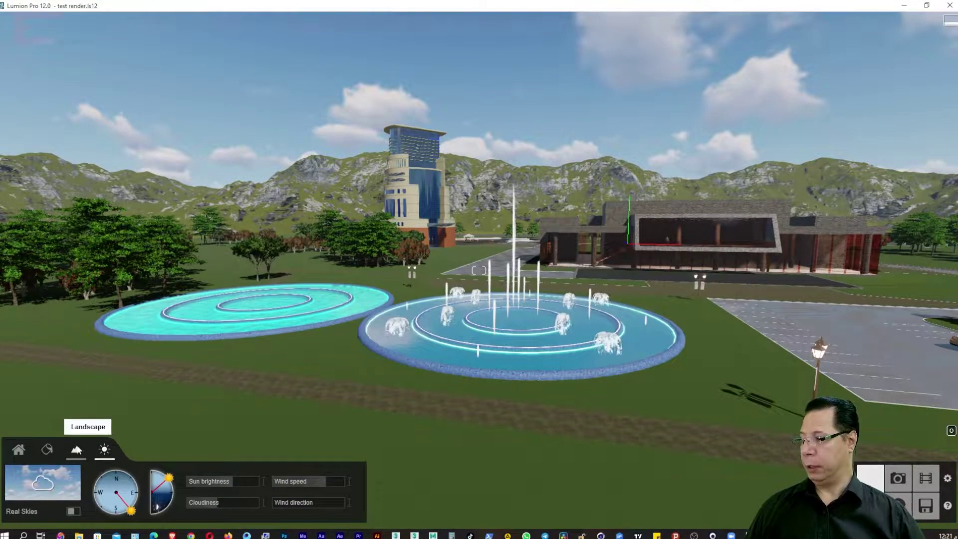
{"action": "left_click", "coordinate": [76, 450]}
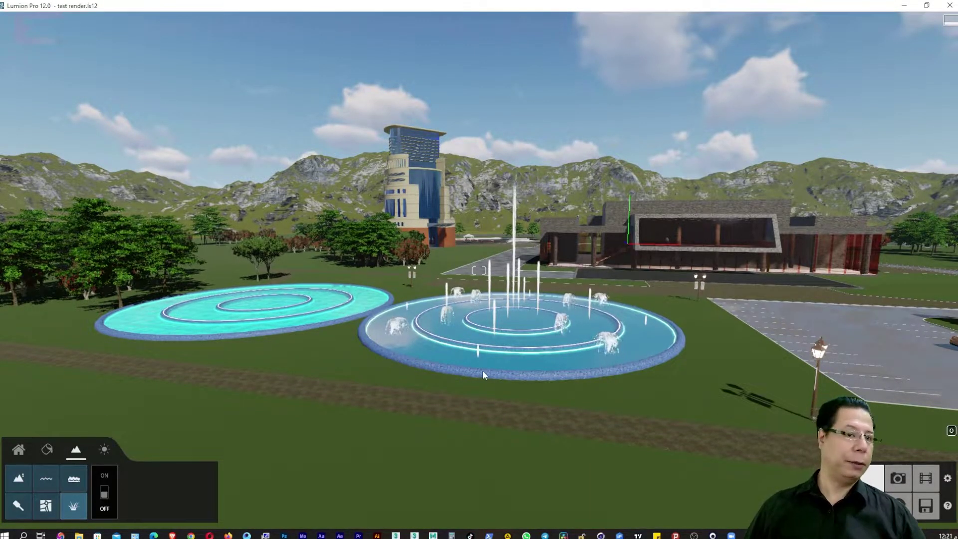
{"action": "right_click_drag", "start_coordinate": [198, 349], "coordinate": [320, 349]}
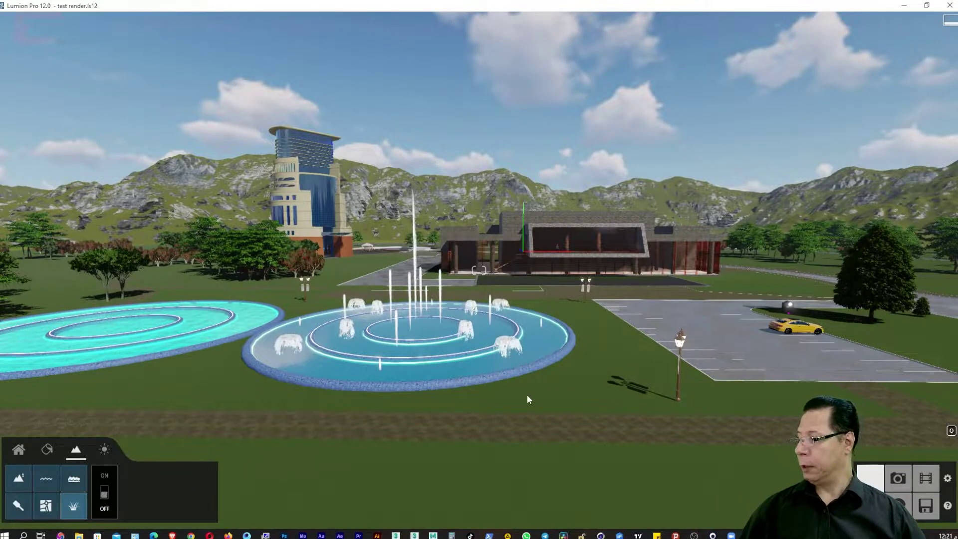
Step: Fly the camera out of the park and up close to the bare hillside beyond it
{"action": "mouse_move", "coordinate": [286, 462]}
{"action": "right_mouse_down"}
{"action": "mouse_move", "coordinate": [287, 504]}
{"action": "mouse_move", "coordinate": [380, 499]}
{"action": "mouse_move", "coordinate": [279, 503]}
{"action": "mouse_move", "coordinate": [483, 391]}
{"action": "right_mouse_up"}
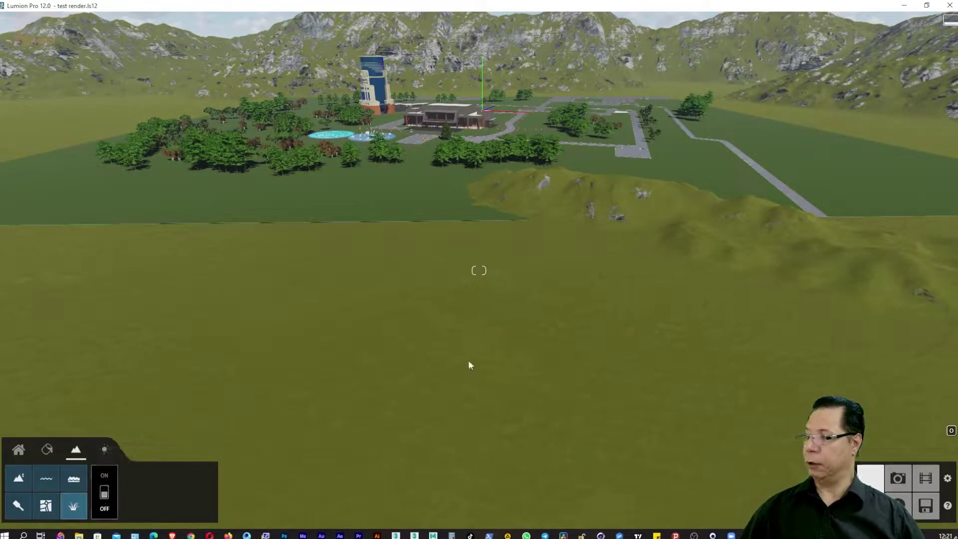
{"action": "key", "text": "w"}
{"action": "right_click_drag", "start_coordinate": [469, 365], "coordinate": [469, 339]}
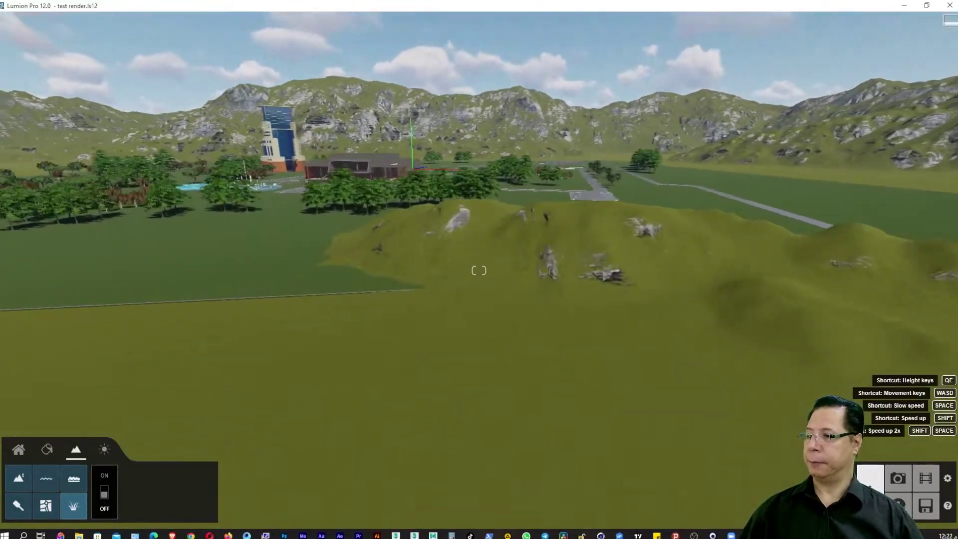
{"action": "right_click_drag", "start_coordinate": [478, 270], "coordinate": [478, 270]}
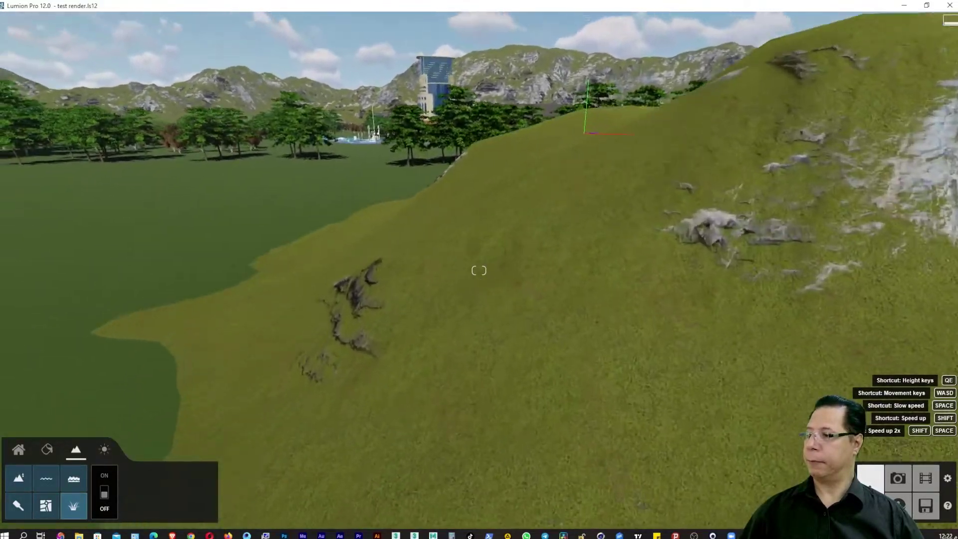
{"action": "key", "text": "w"}
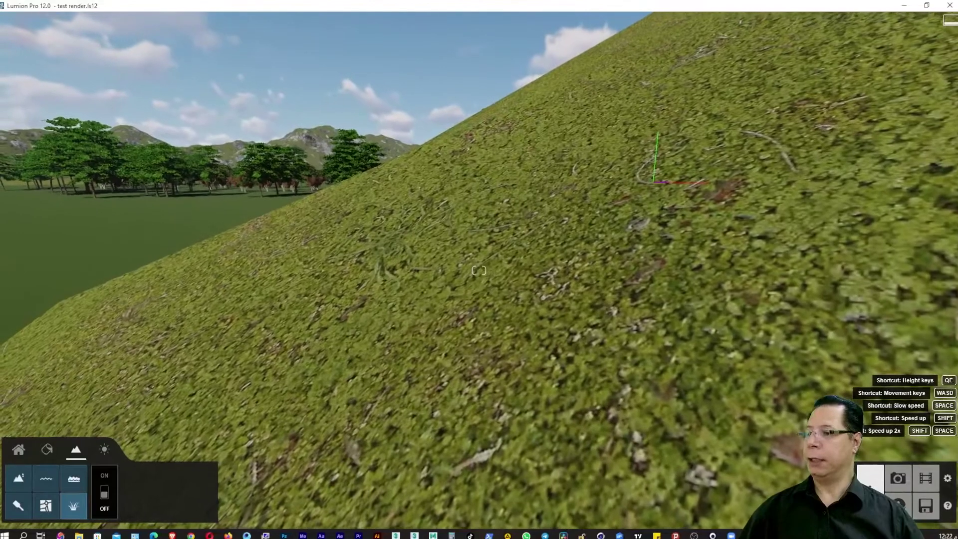
{"action": "right_click_drag", "start_coordinate": [479, 270], "coordinate": [572, 277]}
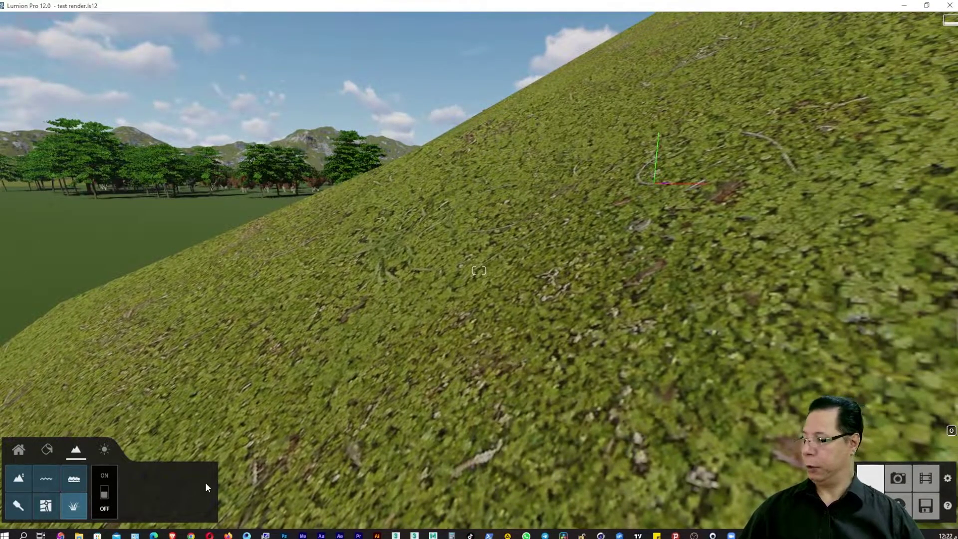
Step: Turn landscape grass on, then adjust grass height and shrink it to short, smooth blades
{"action": "left_click", "coordinate": [105, 494]}
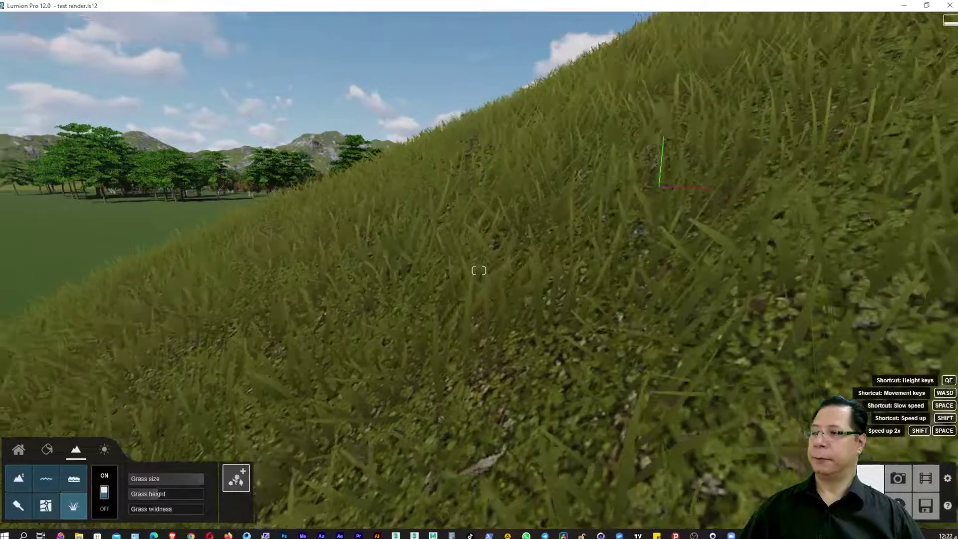
{"action": "mouse_move", "coordinate": [554, 336]}
{"action": "right_mouse_down"}
{"action": "mouse_move", "coordinate": [478, 270]}
{"action": "mouse_move", "coordinate": [568, 340]}
{"action": "right_mouse_up"}
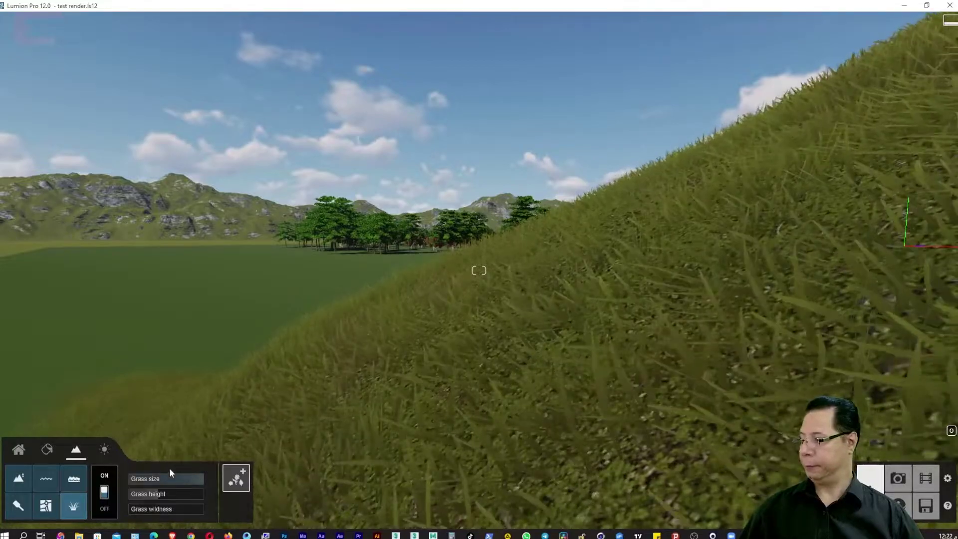
{"action": "mouse_move", "coordinate": [165, 478]}
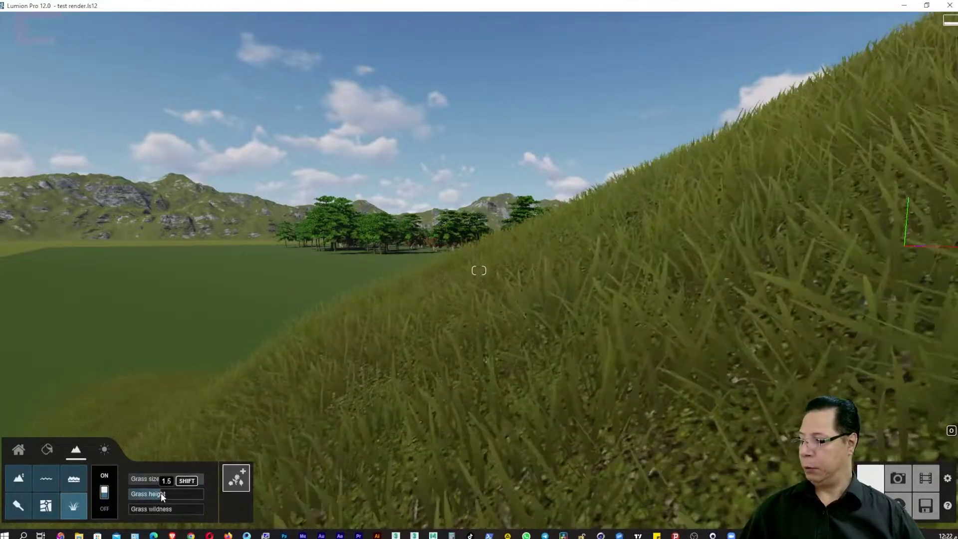
{"action": "mouse_move", "coordinate": [160, 493]}
{"action": "left_mouse_down"}
{"action": "mouse_move", "coordinate": [213, 505]}
{"action": "mouse_move", "coordinate": [126, 510]}
{"action": "left_mouse_up"}
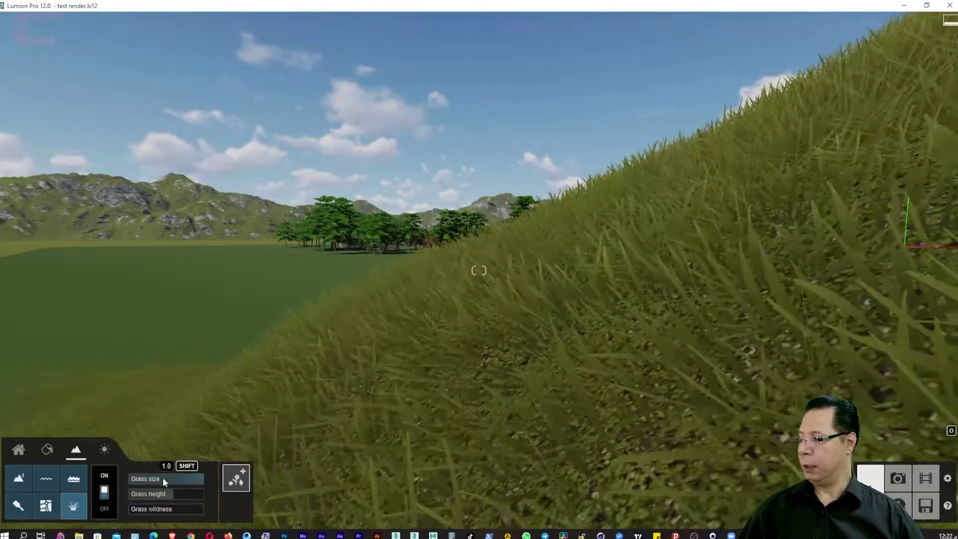
{"action": "mouse_move", "coordinate": [163, 477]}
{"action": "left_mouse_down"}
{"action": "mouse_move", "coordinate": [144, 482]}
{"action": "mouse_move", "coordinate": [183, 483]}
{"action": "left_mouse_up"}
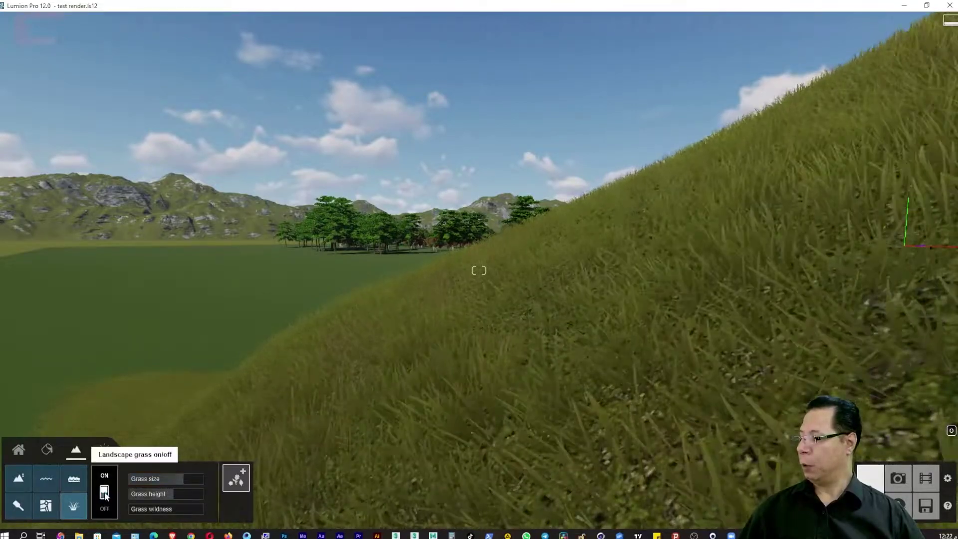
{"action": "left_click", "coordinate": [236, 477]}
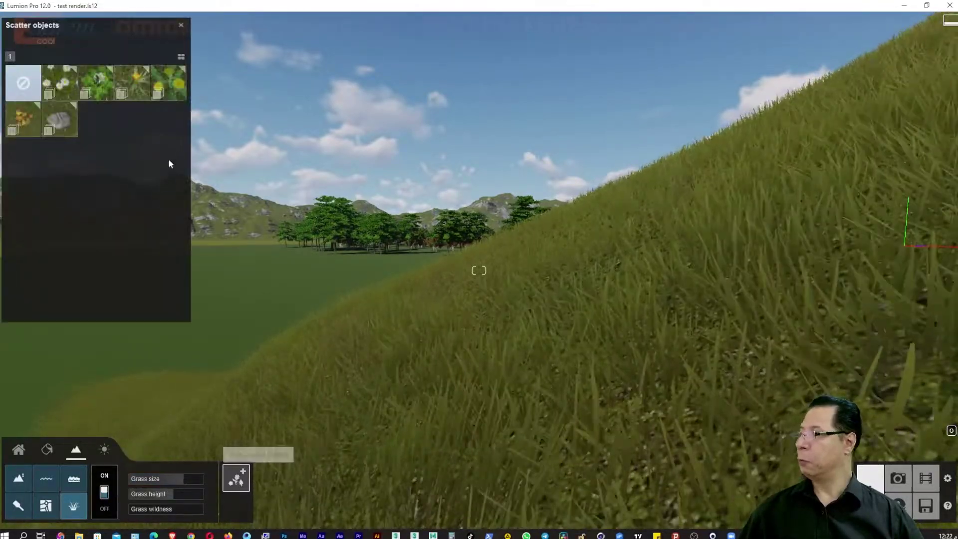
Step: Scatter yellow Dandelions 1 through the grass after trying Dandelions 3 and Dandelion Seeds 4
{"action": "left_click", "coordinate": [167, 84]}
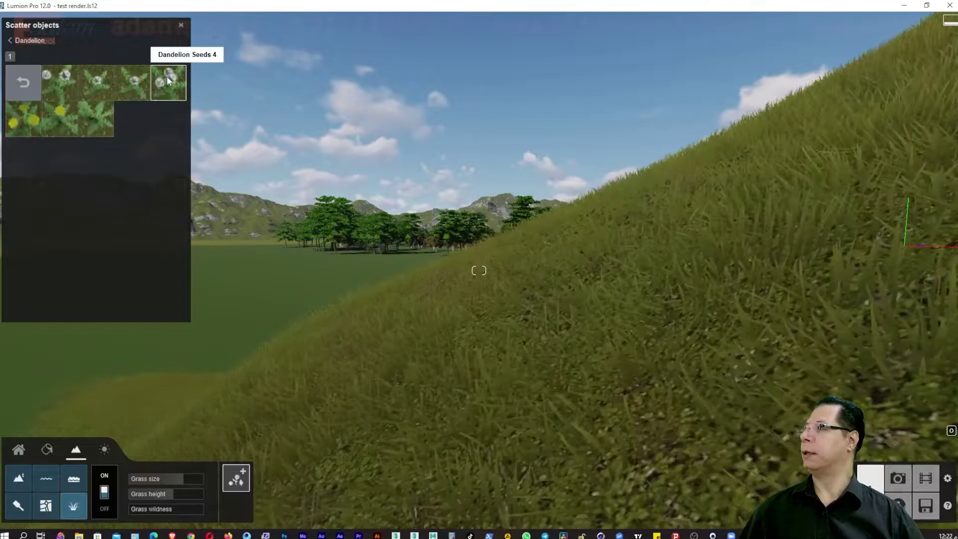
{"action": "left_click", "coordinate": [32, 122]}
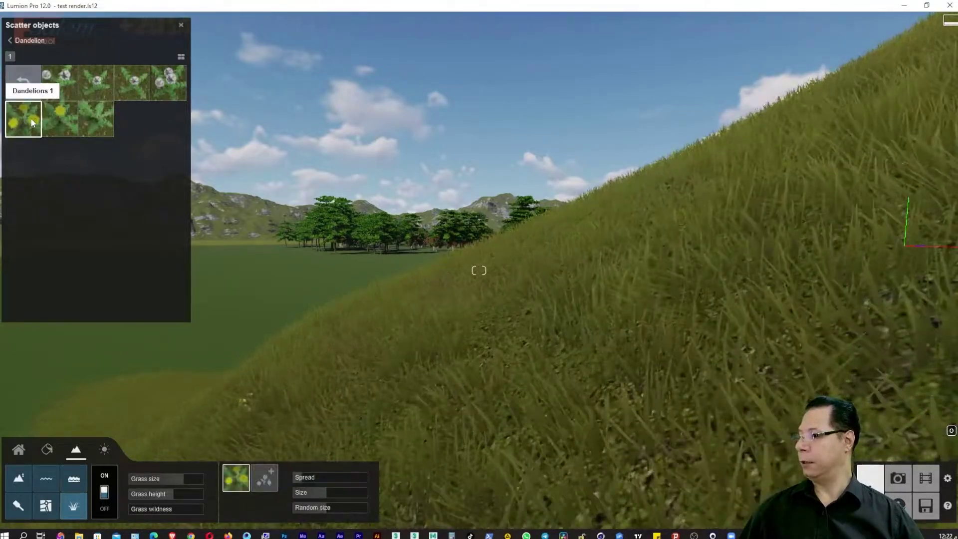
{"action": "left_click", "coordinate": [93, 126]}
{"action": "left_click", "coordinate": [68, 82]}
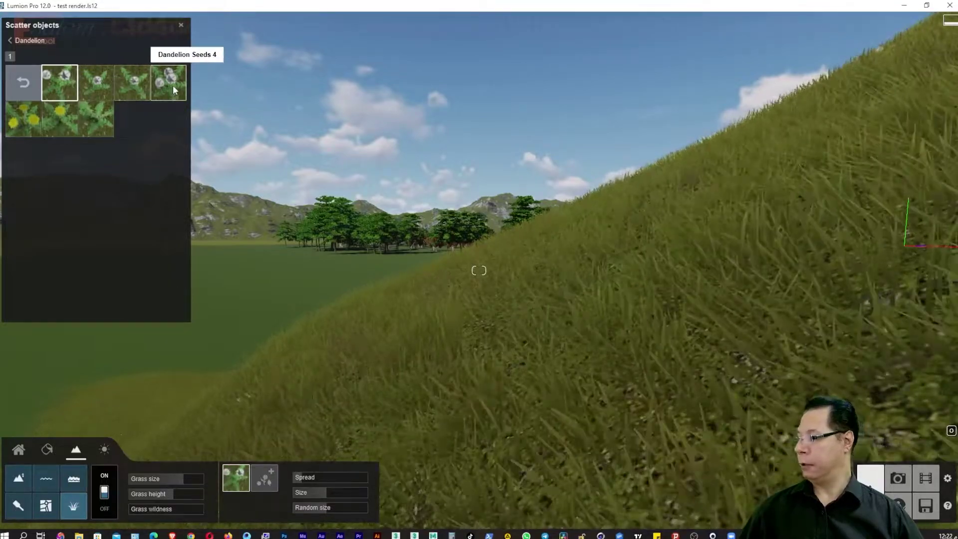
{"action": "left_click", "coordinate": [173, 90]}
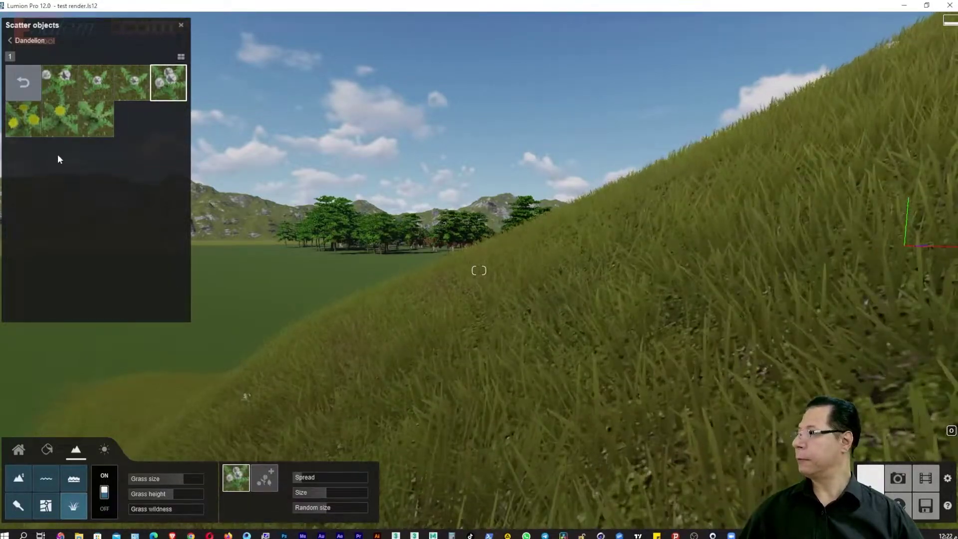
{"action": "left_click", "coordinate": [29, 131]}
Step: Add Dandelion Seeds 4, a yellow crocus and purple Crocus 6 as further scatter objects
{"action": "left_click", "coordinate": [264, 478]}
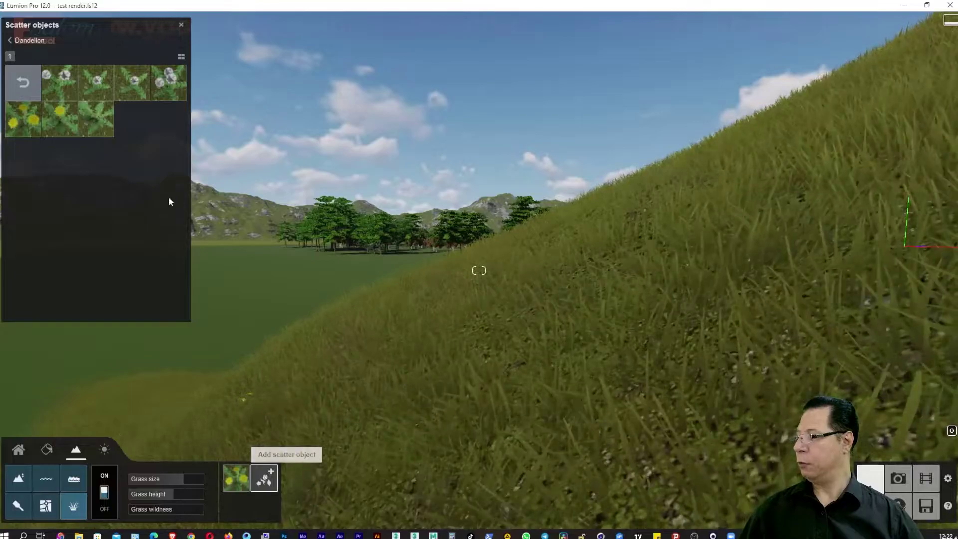
{"action": "left_click", "coordinate": [163, 88]}
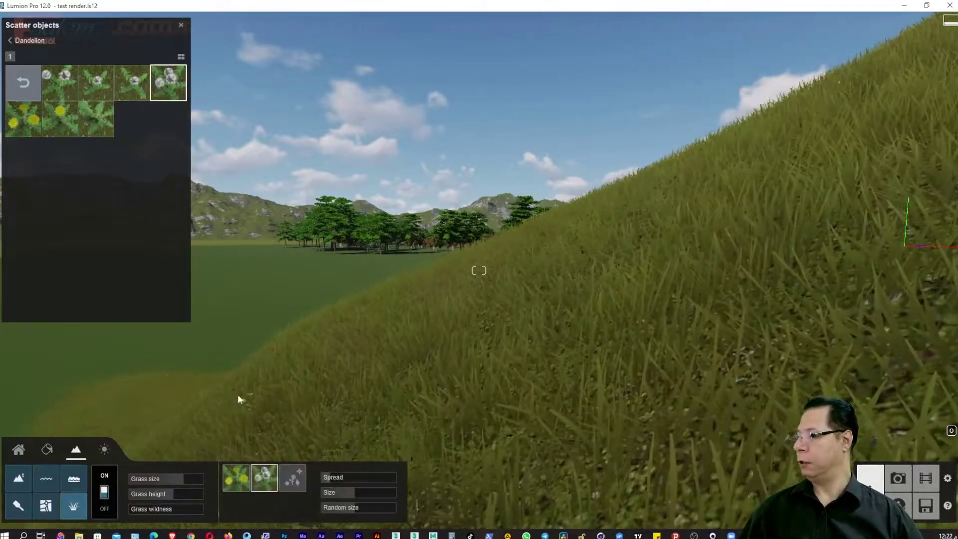
{"action": "left_click", "coordinate": [287, 484]}
{"action": "left_click", "coordinate": [15, 85]}
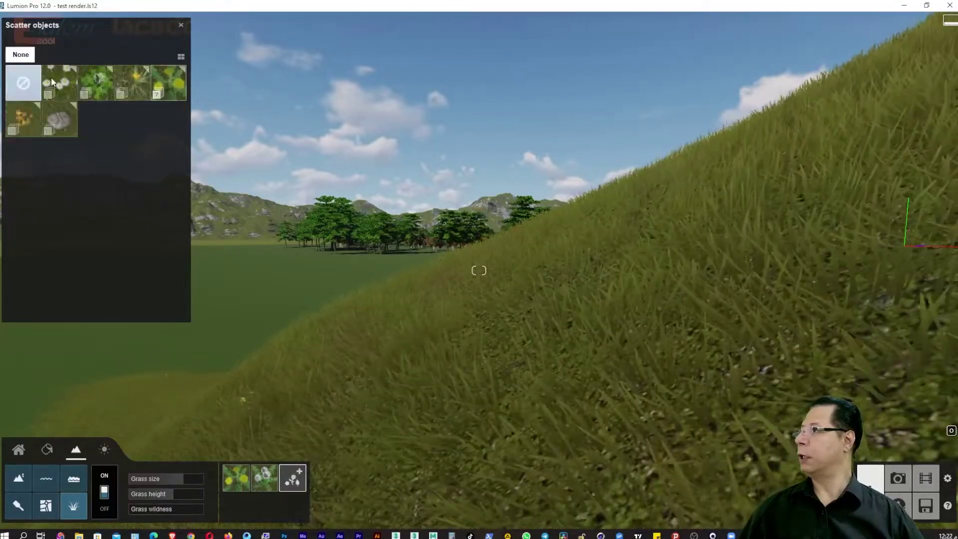
{"action": "left_click", "coordinate": [133, 77]}
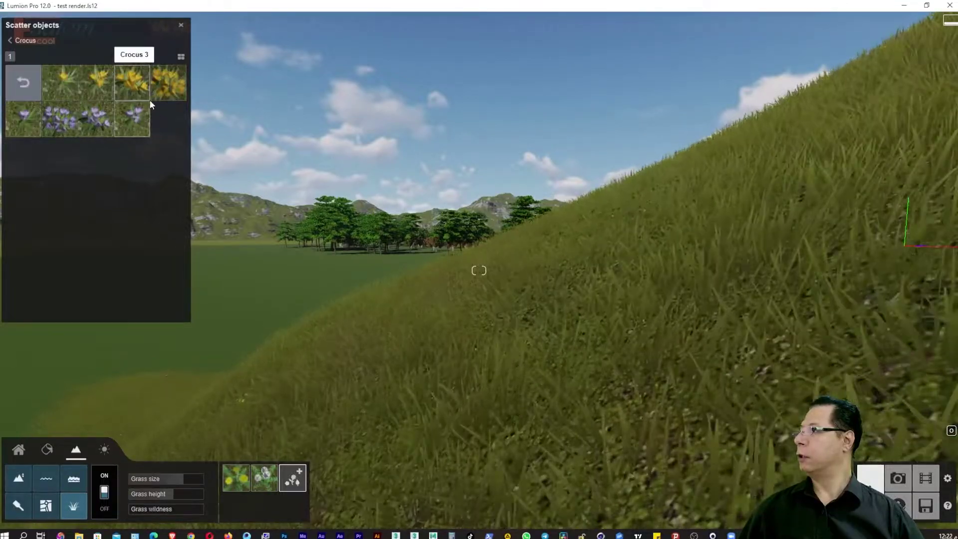
{"action": "left_click", "coordinate": [169, 86]}
{"action": "left_click", "coordinate": [316, 486]}
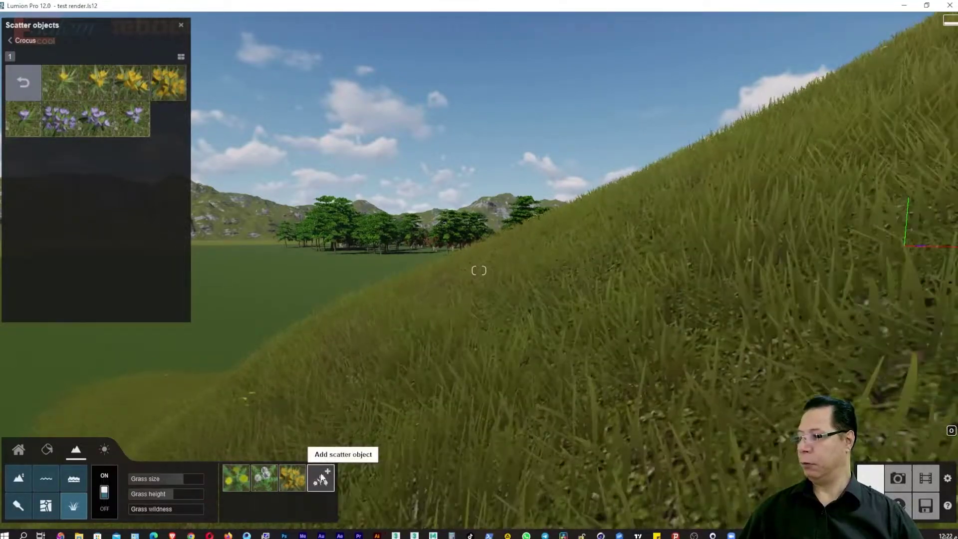
{"action": "left_click", "coordinate": [59, 124]}
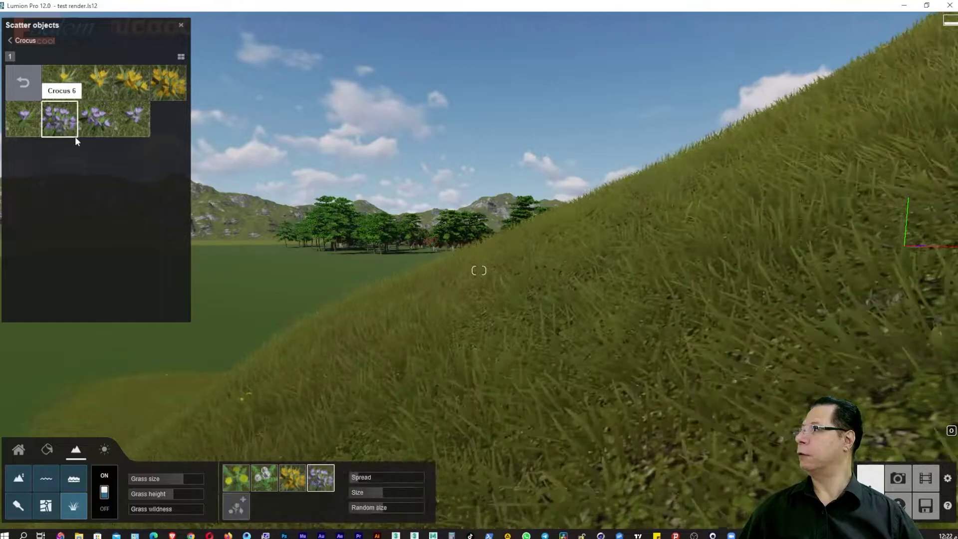
Step: Add two grey stones and a tan stone from the Stone collection to the grass scatter
{"action": "left_click", "coordinate": [29, 85]}
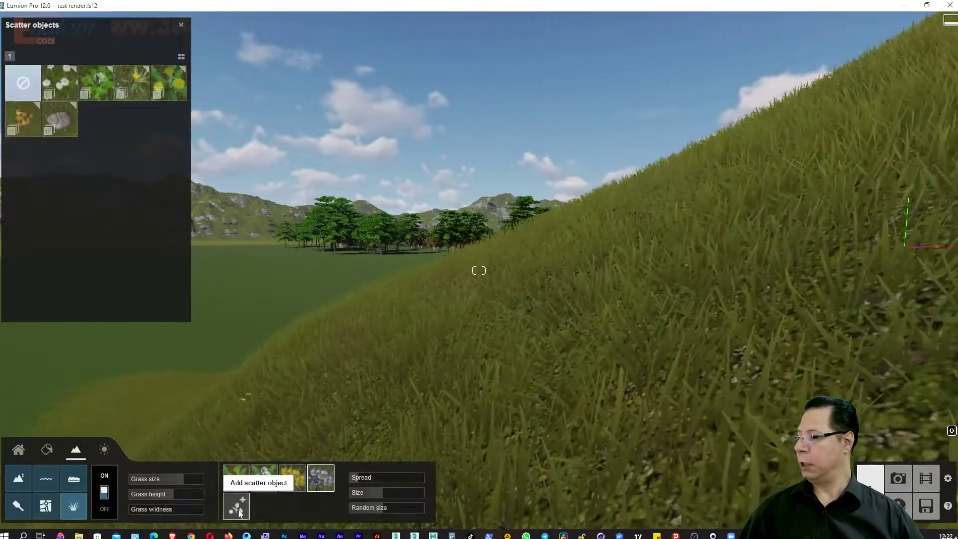
{"action": "left_click", "coordinate": [240, 513]}
{"action": "left_click", "coordinate": [66, 118]}
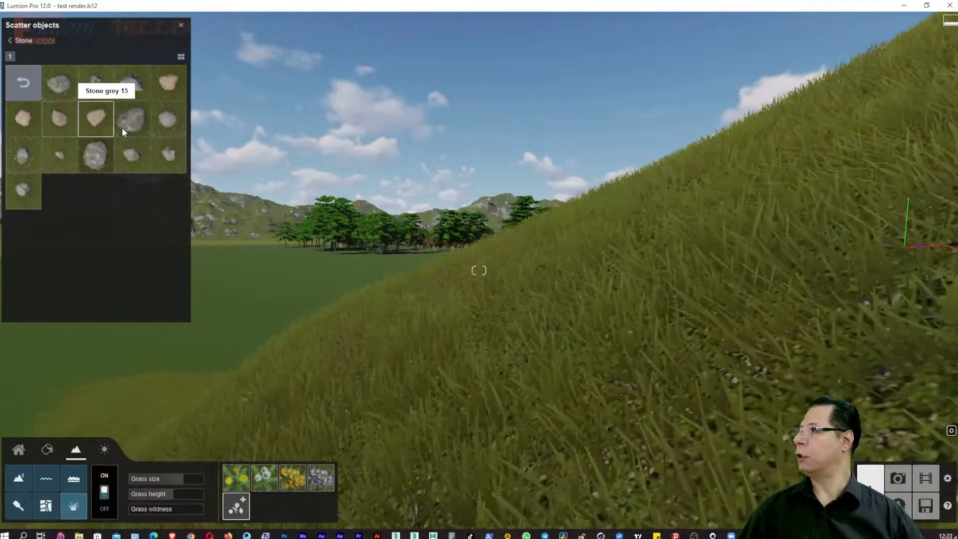
{"action": "left_click", "coordinate": [127, 120]}
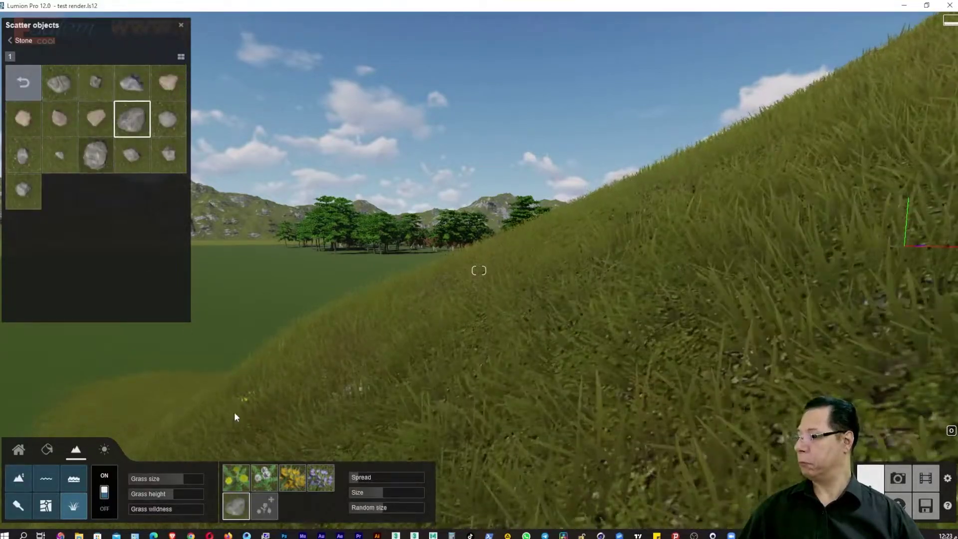
{"action": "left_click", "coordinate": [264, 506]}
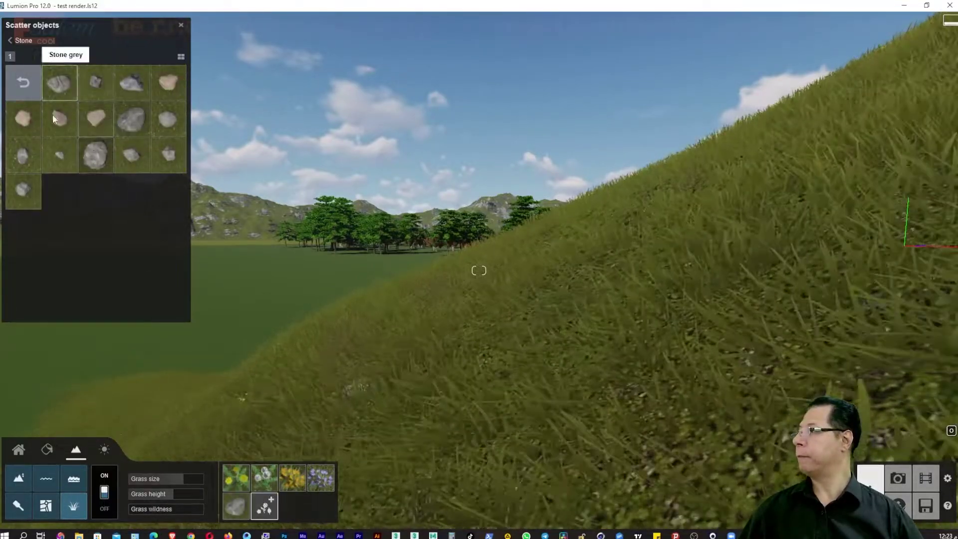
{"action": "left_click", "coordinate": [59, 118]}
{"action": "left_click", "coordinate": [293, 506]}
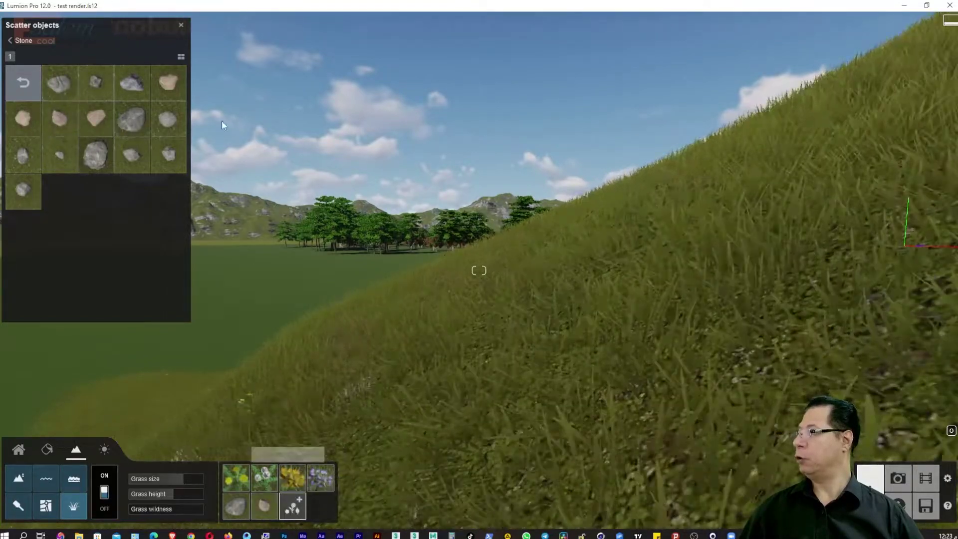
{"action": "left_click", "coordinate": [169, 80]}
{"action": "left_click", "coordinate": [23, 83]}
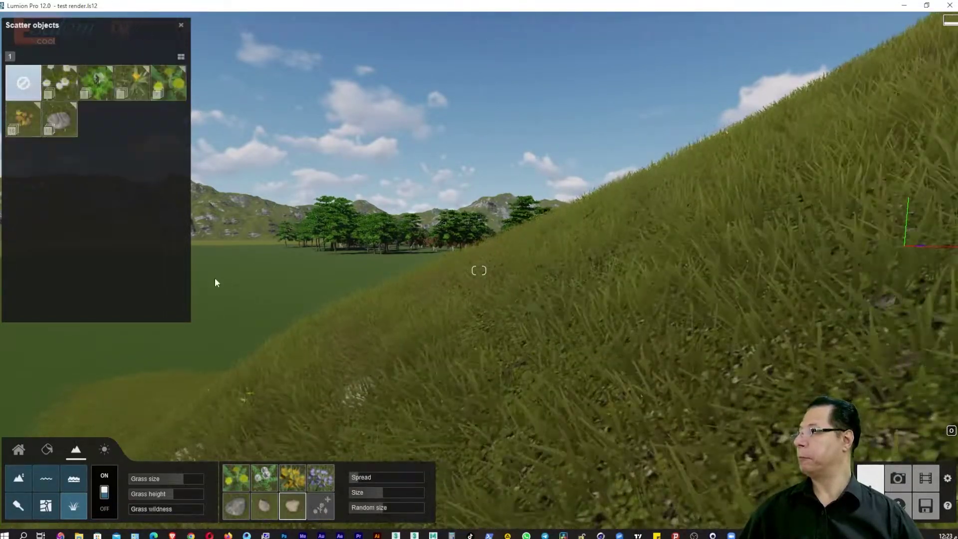
{"action": "left_click", "coordinate": [320, 506]}
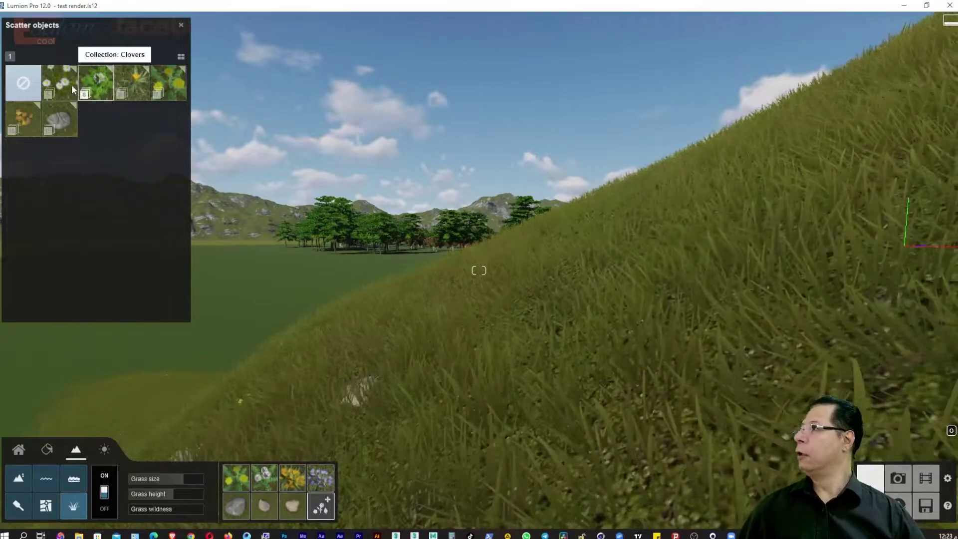
{"action": "left_click", "coordinate": [72, 89]}
Step: Add Chamomile 3 with spread 10.0 and smaller size; lower dandelion spread to 3.9
{"action": "left_click", "coordinate": [133, 86]}
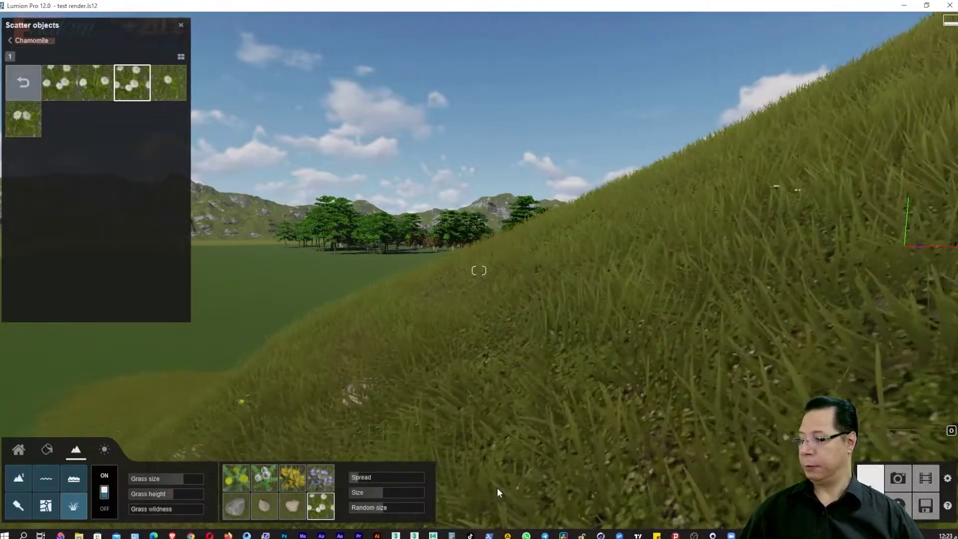
{"action": "mouse_move", "coordinate": [419, 444]}
{"action": "right_mouse_down"}
{"action": "mouse_move", "coordinate": [434, 489]}
{"action": "mouse_move", "coordinate": [406, 493]}
{"action": "right_mouse_up"}
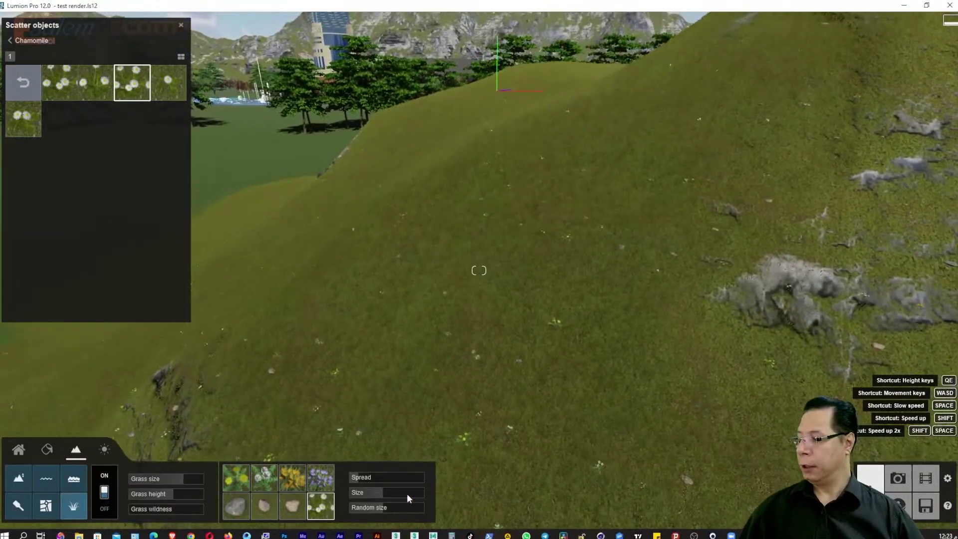
{"action": "left_click_drag", "start_coordinate": [364, 483], "coordinate": [382, 479]}
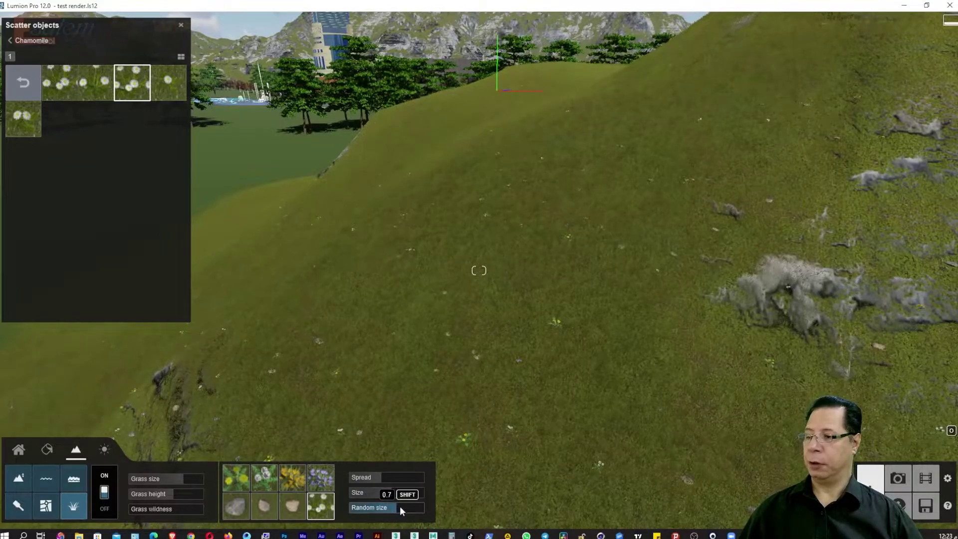
{"action": "left_click_drag", "start_coordinate": [383, 491], "coordinate": [365, 493]}
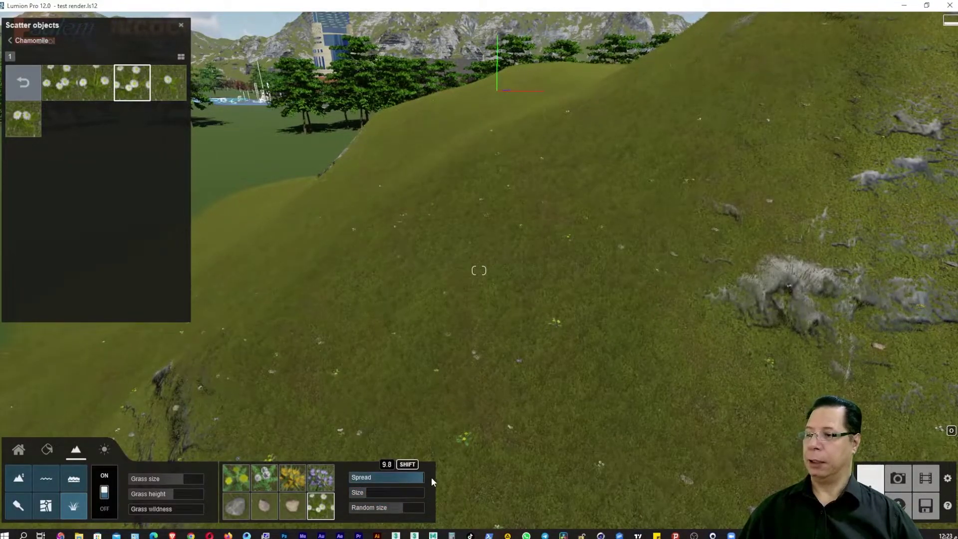
{"action": "left_click_drag", "start_coordinate": [423, 477], "coordinate": [436, 477]}
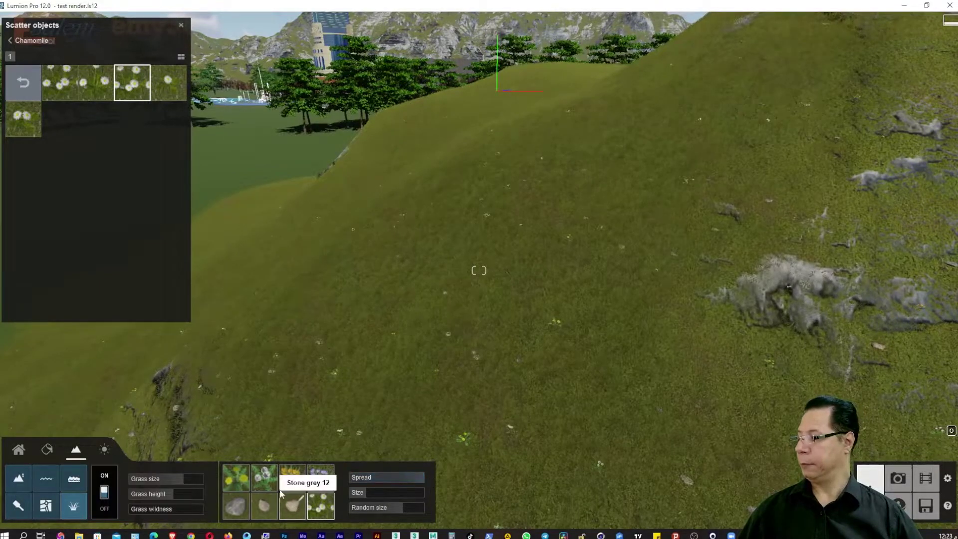
{"action": "left_click", "coordinate": [237, 477]}
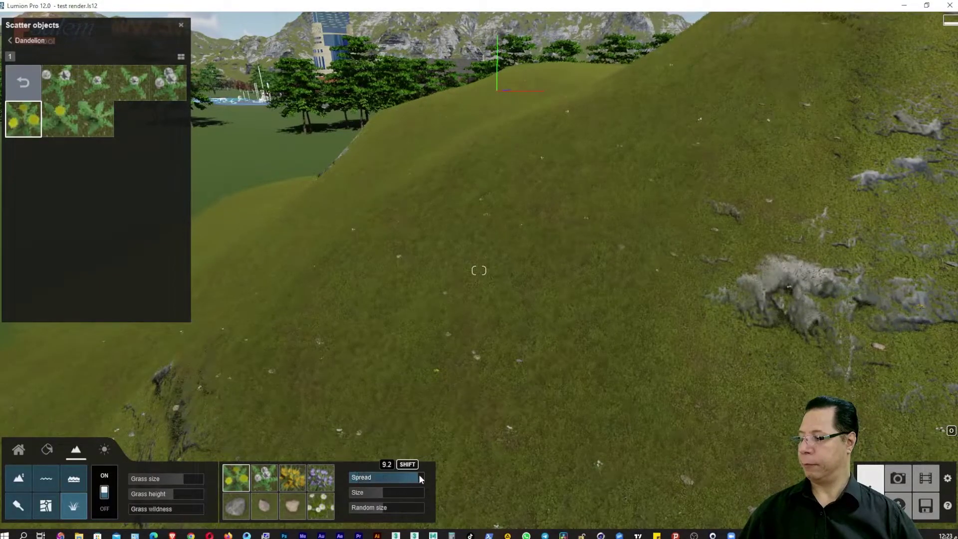
{"action": "mouse_move", "coordinate": [420, 477]}
{"action": "left_mouse_down"}
{"action": "mouse_move", "coordinate": [370, 481]}
{"action": "mouse_move", "coordinate": [379, 478]}
{"action": "left_mouse_up"}
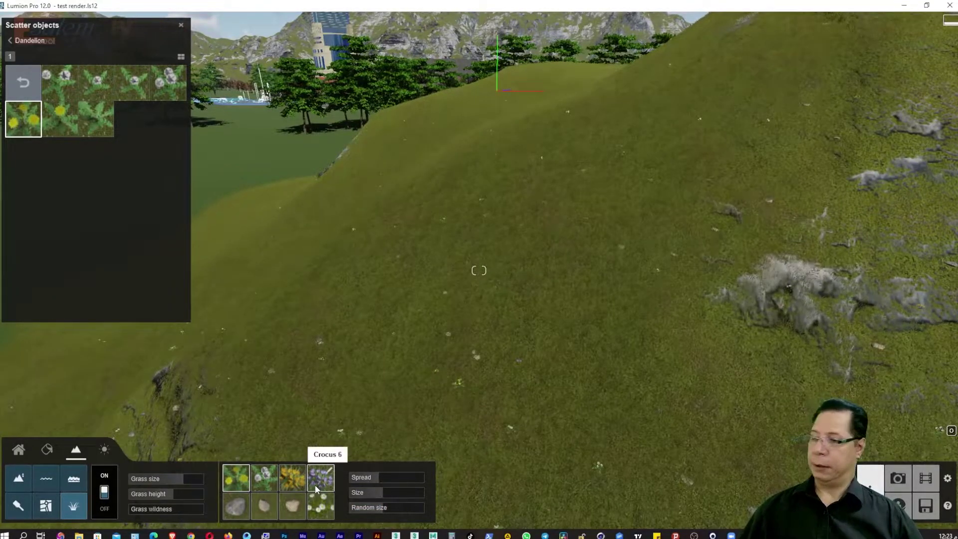
Step: Turn landscape grass off and position the camera over the terrain for height sculpting
{"action": "left_click", "coordinate": [105, 497]}
{"action": "left_click", "coordinate": [105, 495]}
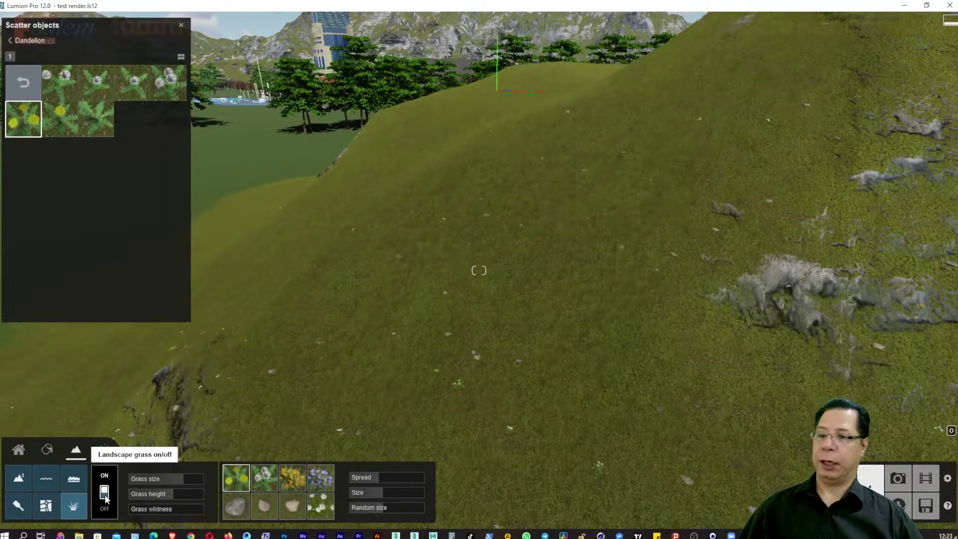
{"action": "left_click", "coordinate": [105, 495]}
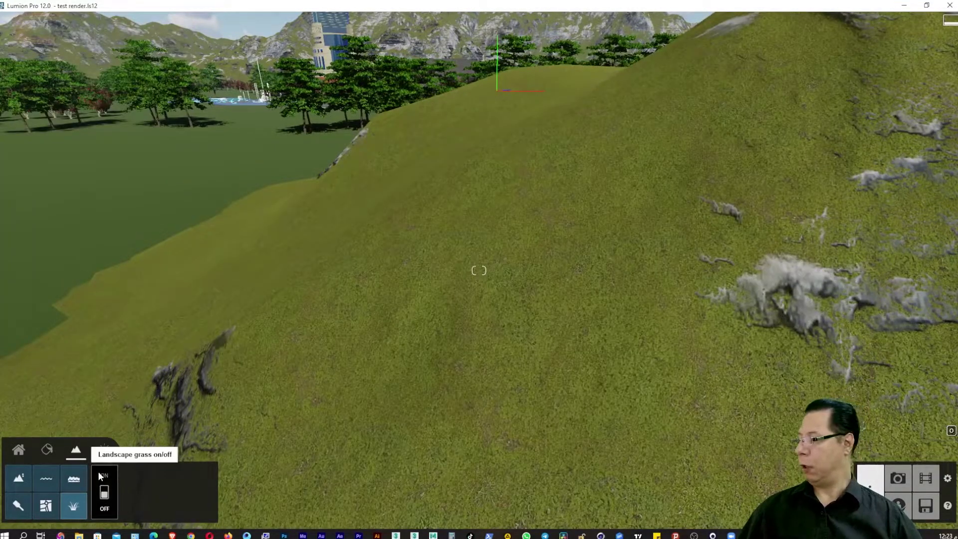
{"action": "left_click", "coordinate": [15, 478]}
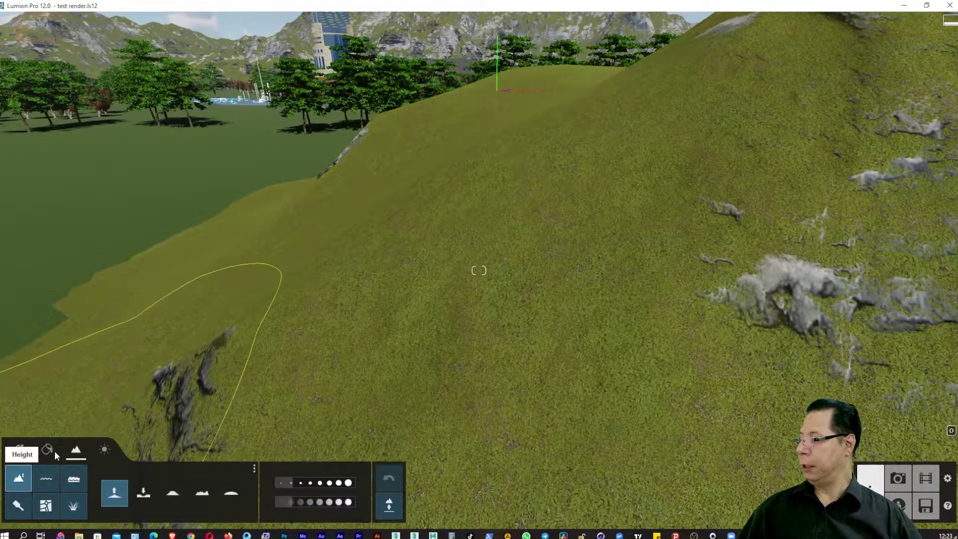
{"action": "right_click_drag", "start_coordinate": [527, 322], "coordinate": [527, 349]}
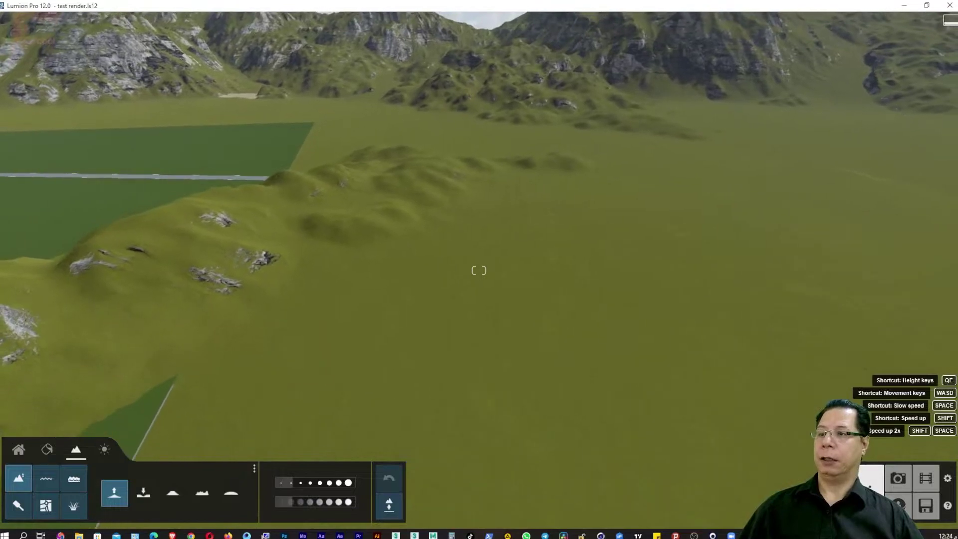
{"action": "right_click_drag", "start_coordinate": [528, 349], "coordinate": [220, 410]}
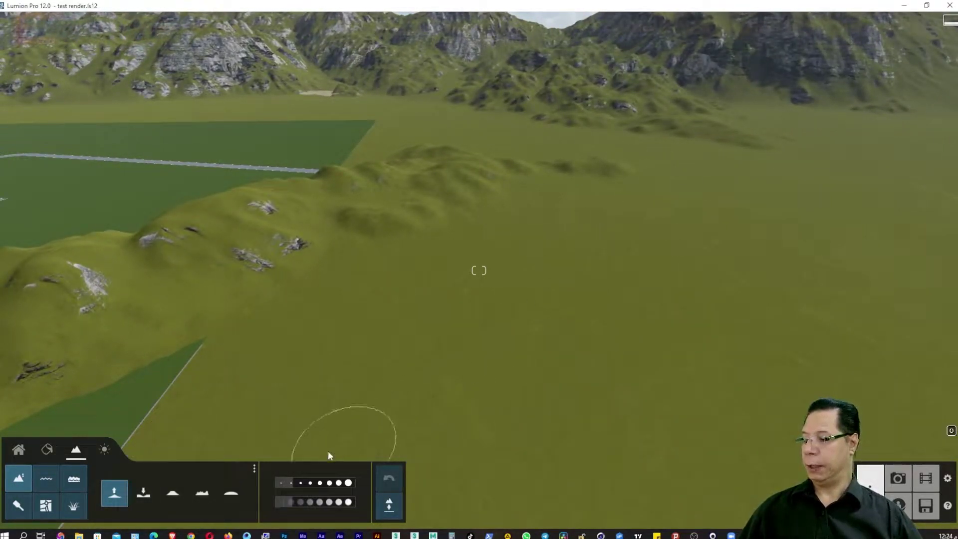
Step: Set the brush size to 2.9 and raise grassy mounds on the flat ground
{"action": "mouse_move", "coordinate": [295, 481]}
{"action": "left_mouse_down"}
{"action": "mouse_move", "coordinate": [308, 483]}
{"action": "mouse_move", "coordinate": [302, 499]}
{"action": "mouse_move", "coordinate": [318, 483]}
{"action": "left_mouse_up"}
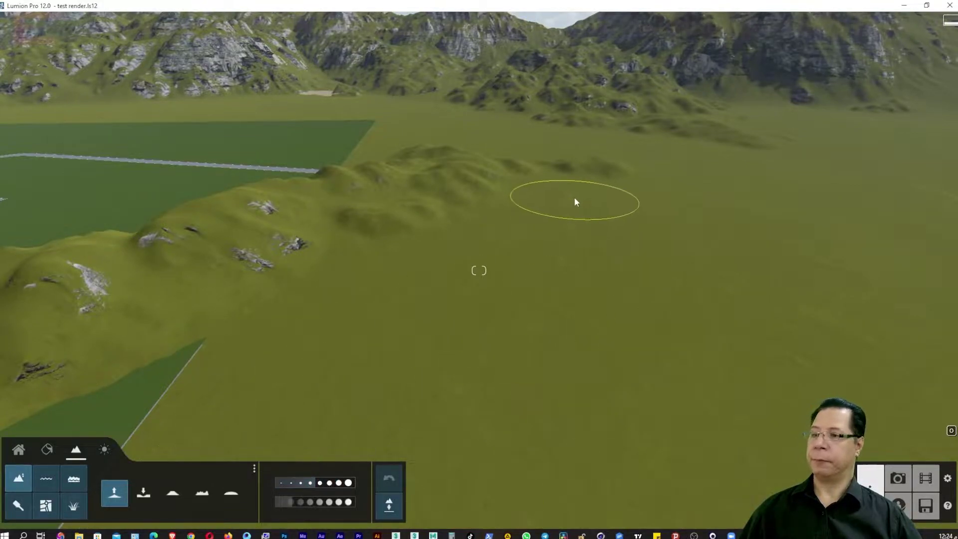
{"action": "left_click_drag", "start_coordinate": [688, 159], "coordinate": [777, 164]}
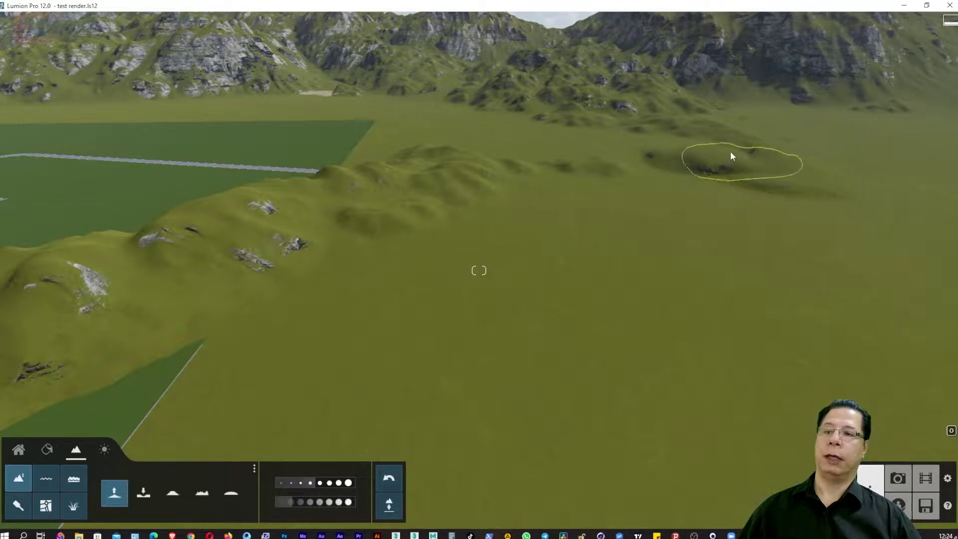
{"action": "left_click_drag", "start_coordinate": [698, 145], "coordinate": [697, 128]}
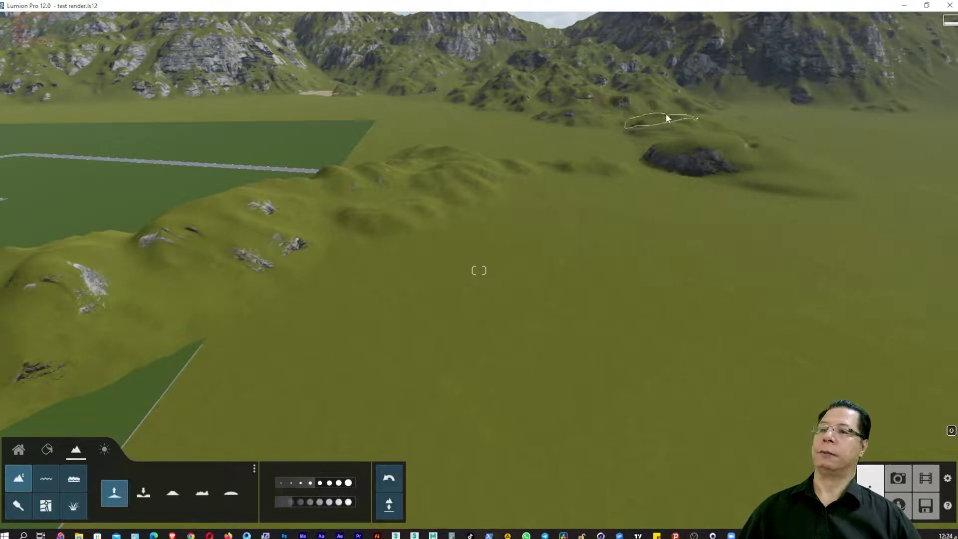
{"action": "mouse_move", "coordinate": [782, 138]}
{"action": "left_mouse_down"}
{"action": "mouse_move", "coordinate": [790, 139]}
{"action": "mouse_move", "coordinate": [701, 127]}
{"action": "mouse_move", "coordinate": [722, 127]}
{"action": "mouse_move", "coordinate": [683, 104]}
{"action": "left_mouse_up"}
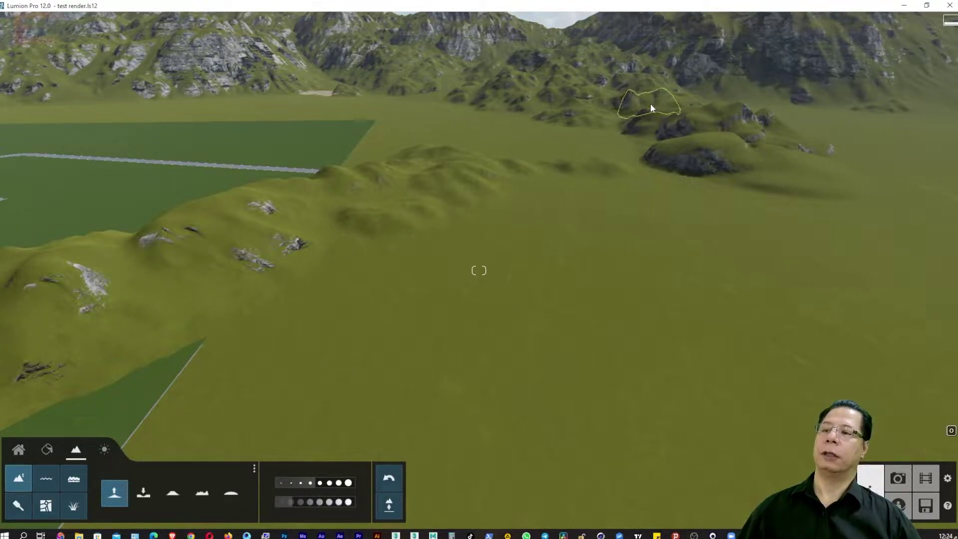
{"action": "left_click_drag", "start_coordinate": [750, 117], "coordinate": [777, 124]}
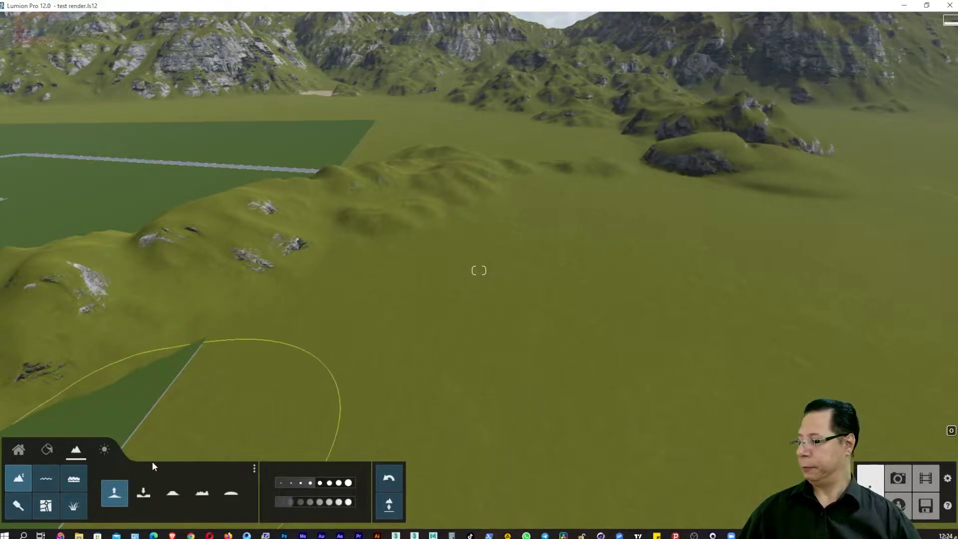
Step: Lower and reshape the mound, roughen it into rocky ridges, then smooth them out
{"action": "left_click", "coordinate": [143, 493]}
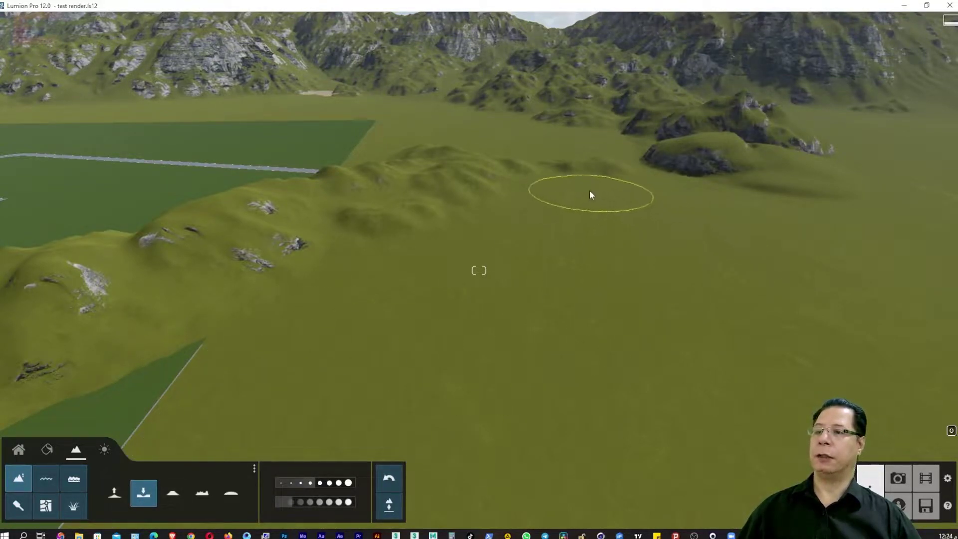
{"action": "mouse_move", "coordinate": [720, 139]}
{"action": "left_mouse_down"}
{"action": "mouse_move", "coordinate": [800, 184]}
{"action": "mouse_move", "coordinate": [874, 199]}
{"action": "mouse_move", "coordinate": [783, 190]}
{"action": "left_mouse_up"}
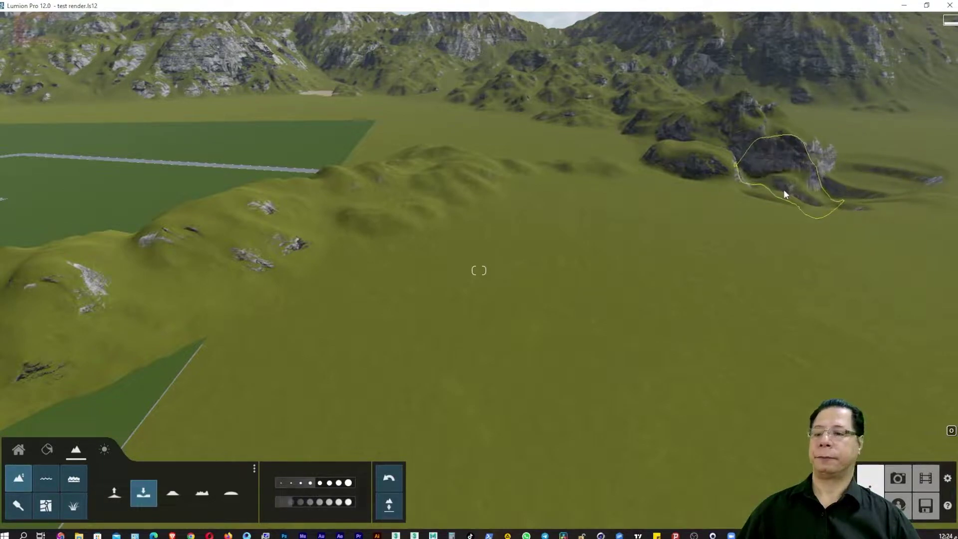
{"action": "left_click", "coordinate": [167, 495]}
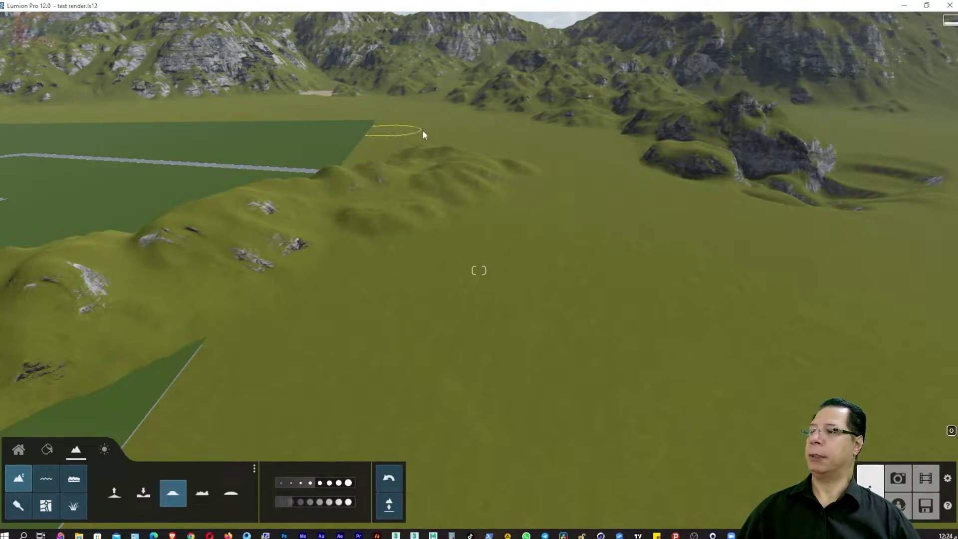
{"action": "left_click", "coordinate": [200, 502]}
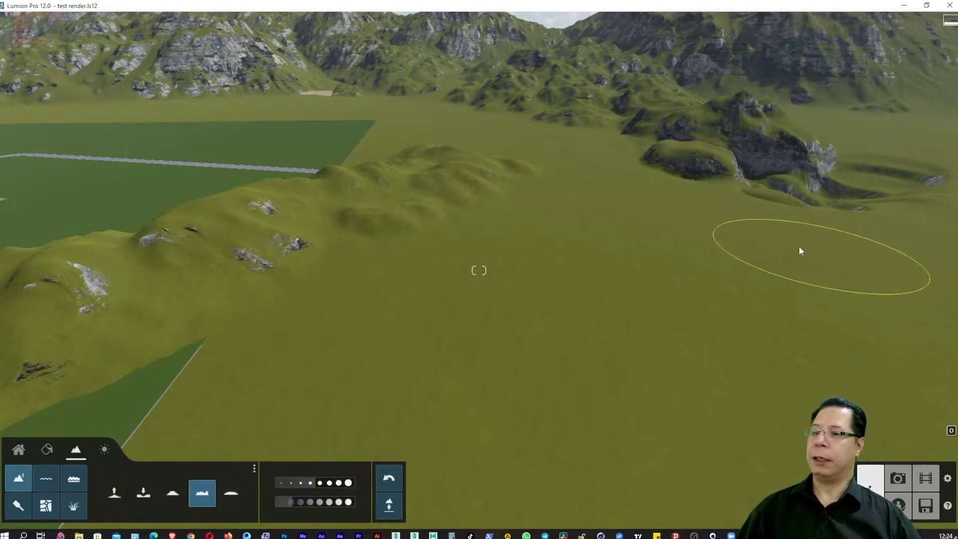
{"action": "right_click_drag", "start_coordinate": [801, 251], "coordinate": [801, 251]}
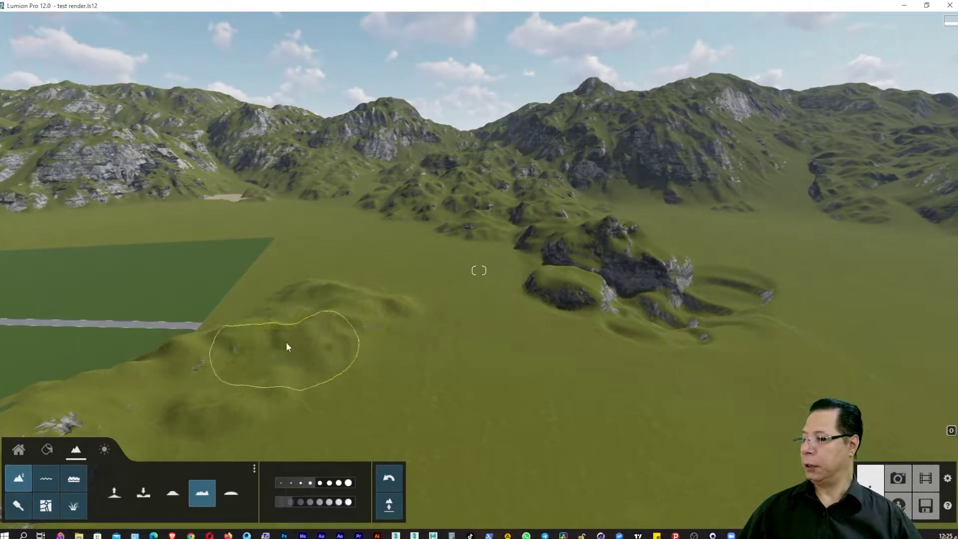
{"action": "mouse_move", "coordinate": [287, 346]}
{"action": "left_mouse_down"}
{"action": "mouse_move", "coordinate": [175, 387]}
{"action": "mouse_move", "coordinate": [245, 382]}
{"action": "left_mouse_up"}
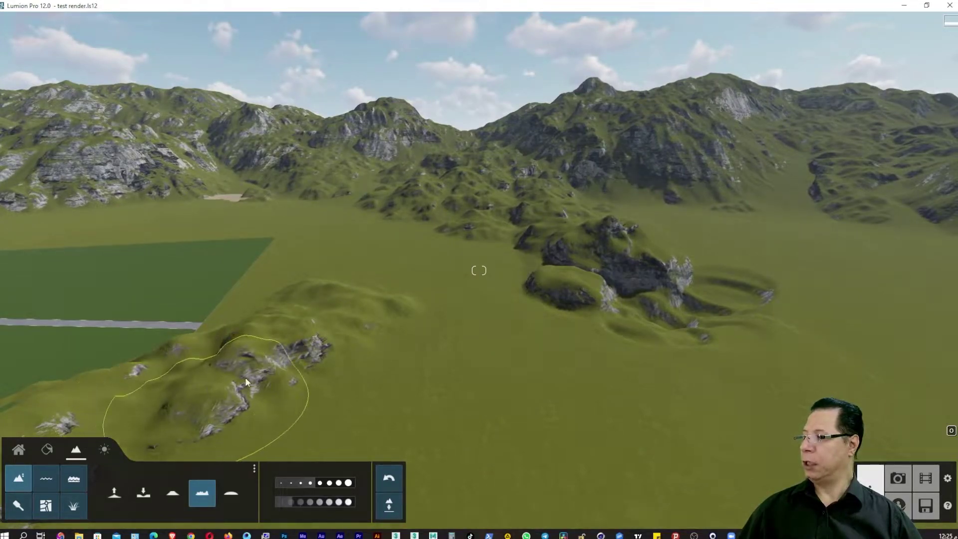
{"action": "left_click", "coordinate": [231, 493]}
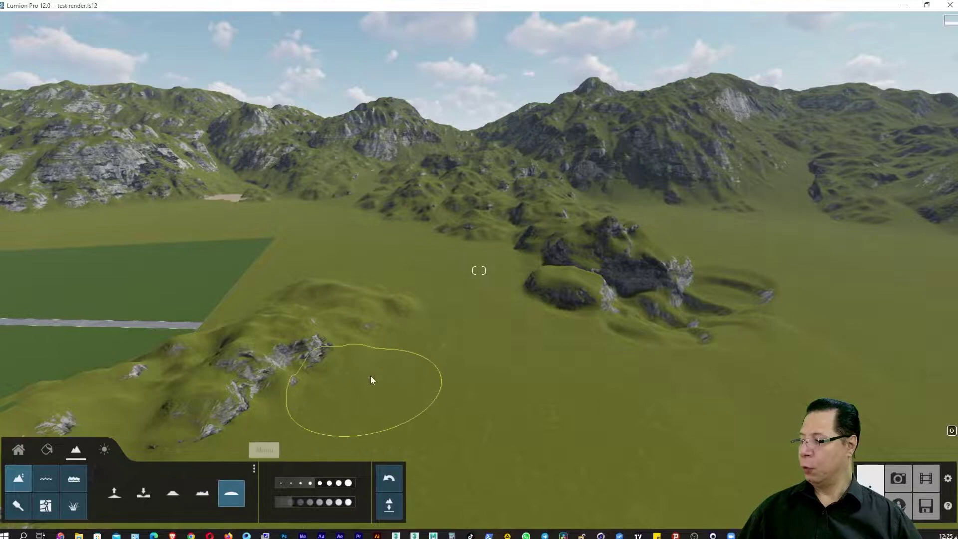
{"action": "mouse_move", "coordinate": [370, 376]}
{"action": "left_mouse_down"}
{"action": "mouse_move", "coordinate": [358, 315]}
{"action": "mouse_move", "coordinate": [268, 367]}
{"action": "mouse_move", "coordinate": [222, 384]}
{"action": "mouse_move", "coordinate": [196, 376]}
{"action": "mouse_move", "coordinate": [246, 349]}
{"action": "mouse_move", "coordinate": [409, 405]}
{"action": "left_mouse_up"}
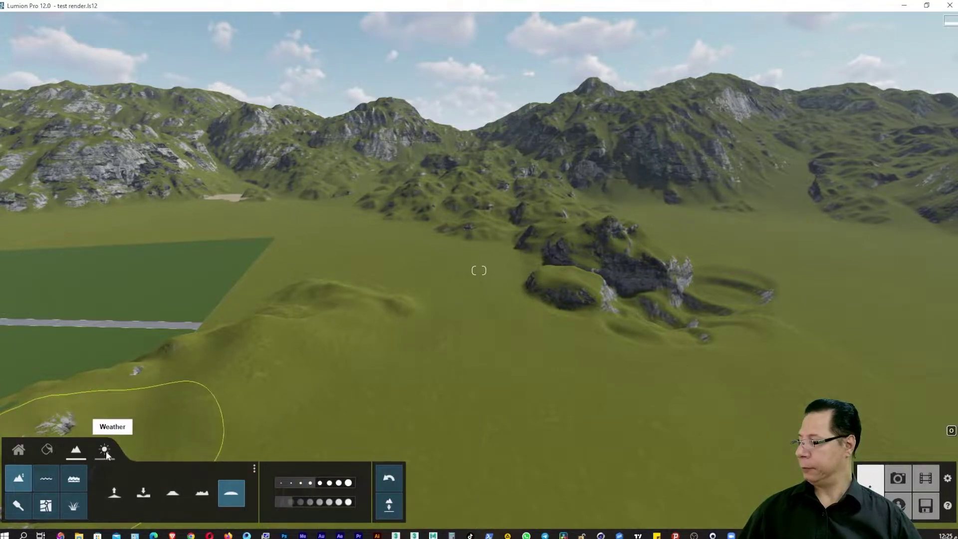
Step: Place a water rectangle over the rocky hollow and lower it into a small lake
{"action": "left_click", "coordinate": [46, 478]}
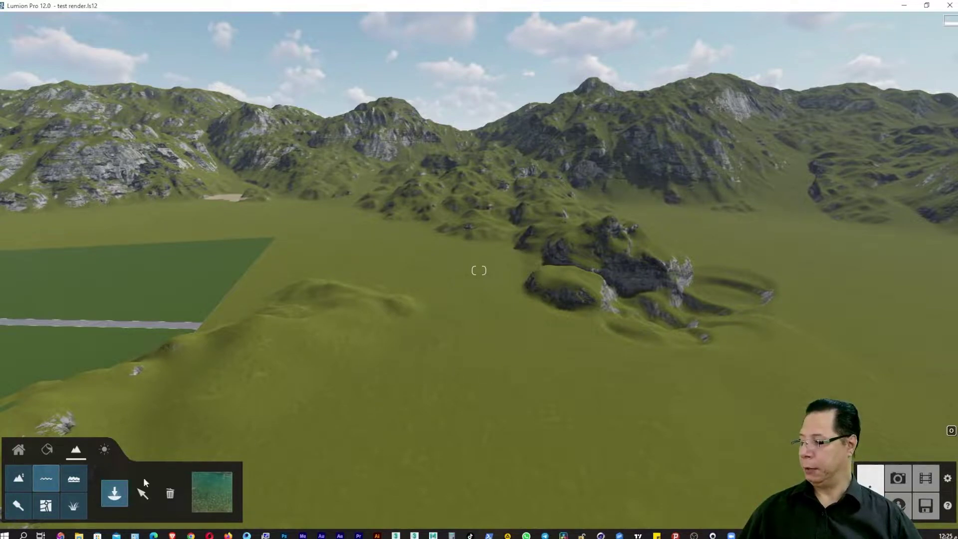
{"action": "left_click_drag", "start_coordinate": [811, 261], "coordinate": [568, 379]}
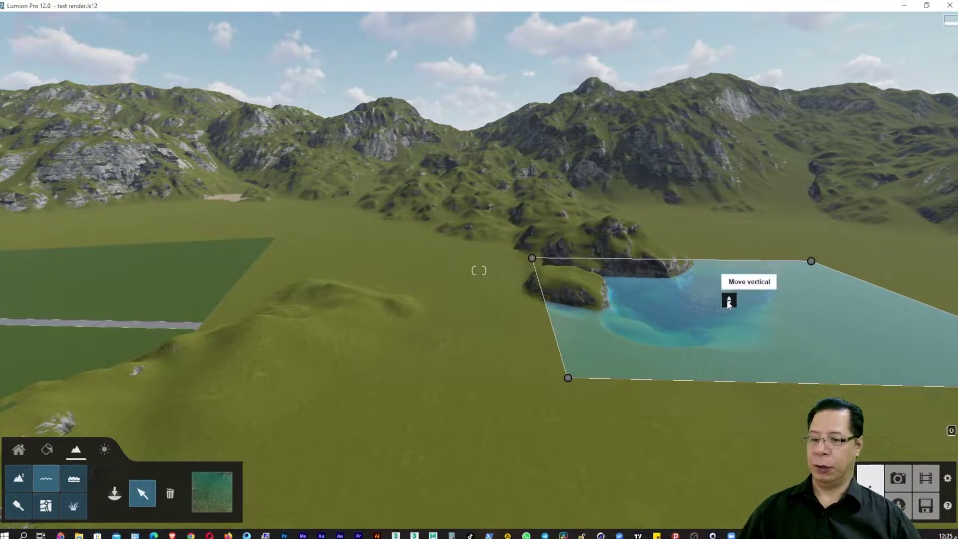
{"action": "left_click_drag", "start_coordinate": [728, 299], "coordinate": [718, 337]}
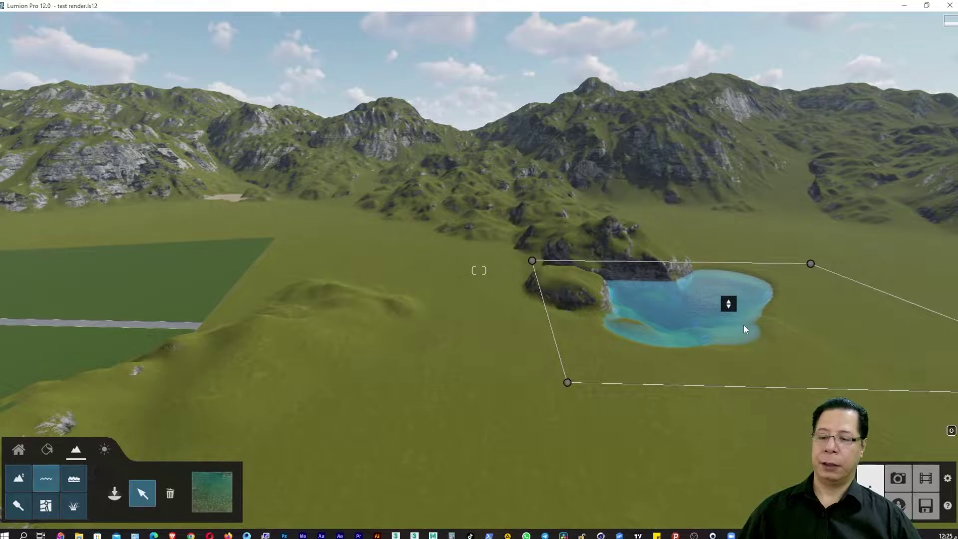
{"action": "right_click_drag", "start_coordinate": [744, 329], "coordinate": [789, 360]}
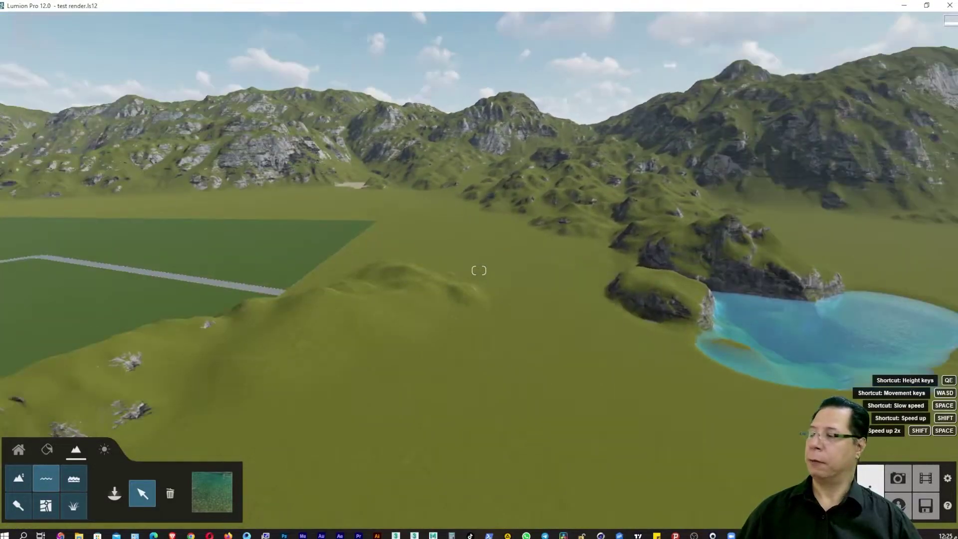
Step: Fly the camera over to the tower's empty pond basin beside the boardwalk
{"action": "right_click_drag", "start_coordinate": [479, 270], "coordinate": [349, 279]}
{"action": "key", "text": "w"}
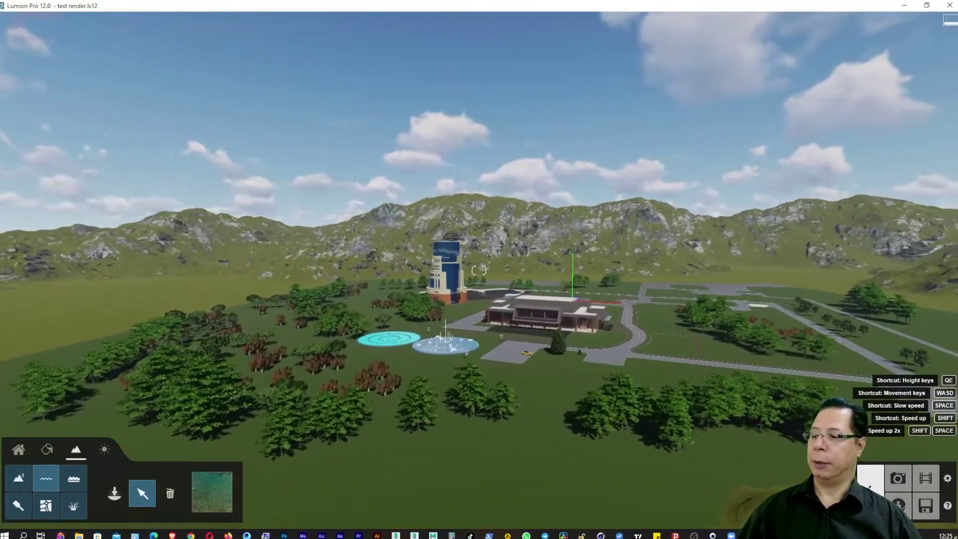
{"action": "key", "text": "w"}
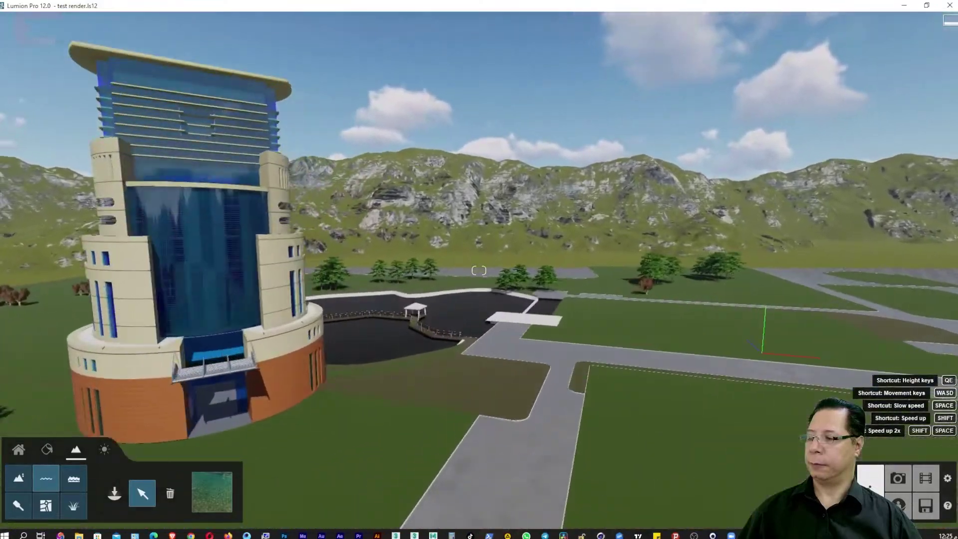
{"action": "right_click_drag", "start_coordinate": [479, 270], "coordinate": [410, 272]}
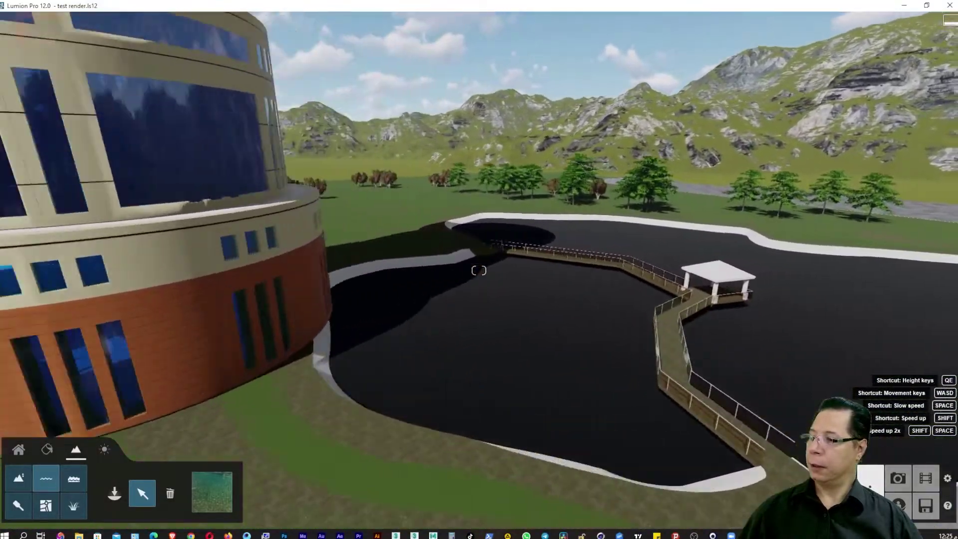
{"action": "right_click_drag", "start_coordinate": [479, 269], "coordinate": [549, 272]}
{"action": "key", "text": "s"}
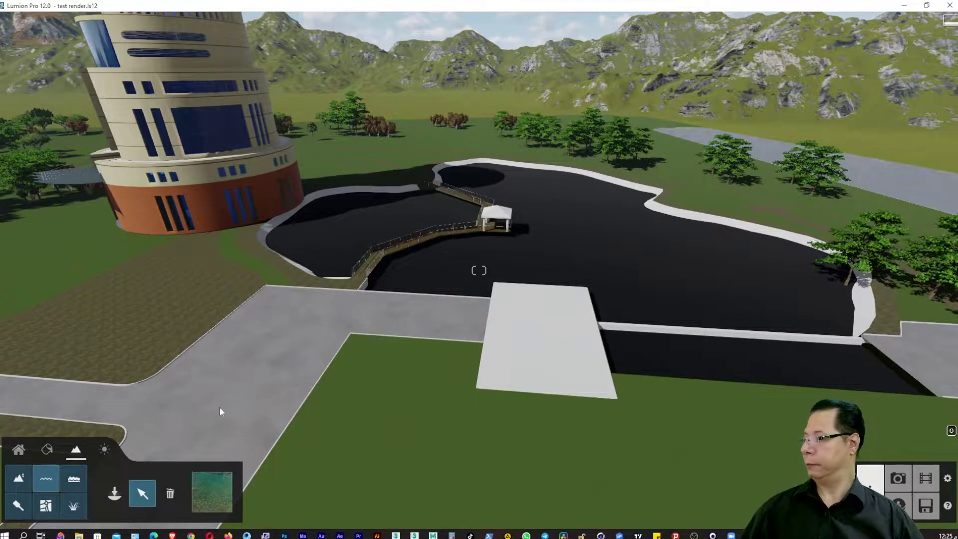
{"action": "left_click", "coordinate": [115, 493]}
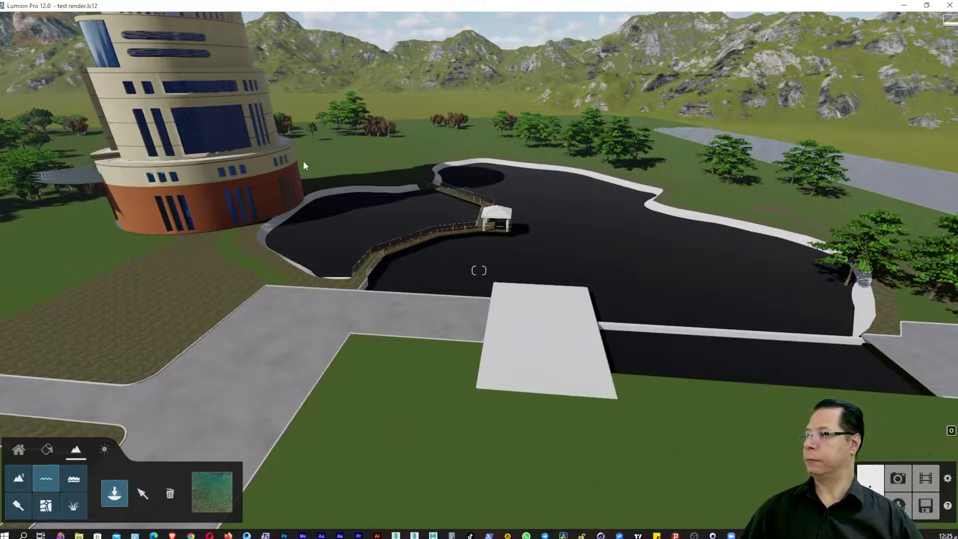
Step: Stretch a water body across the tower pond, enlarge it, and lower it to about -0.24m
{"action": "left_click_drag", "start_coordinate": [300, 153], "coordinate": [948, 399]}
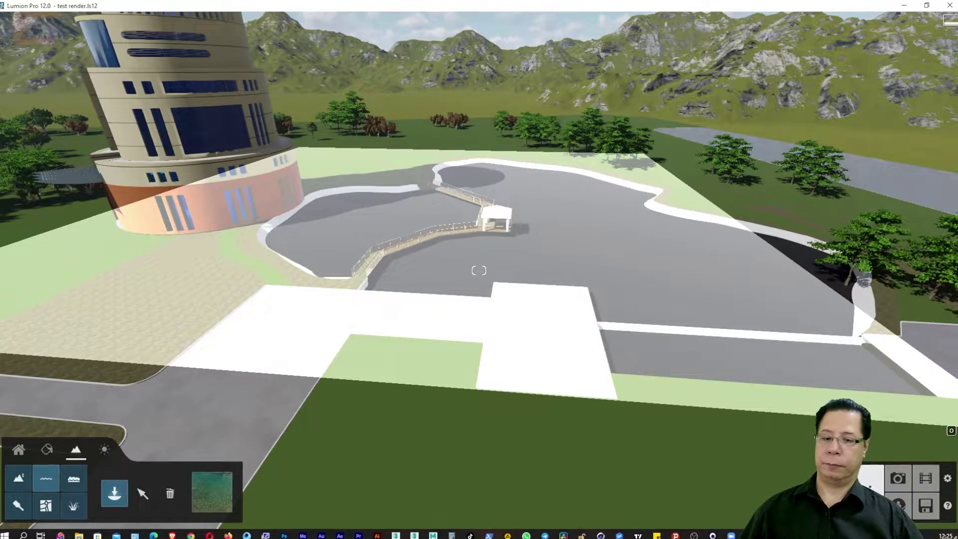
{"action": "left_click_drag", "start_coordinate": [948, 400], "coordinate": [956, 408]}
{"action": "right_click_drag", "start_coordinate": [714, 383], "coordinate": [711, 370]}
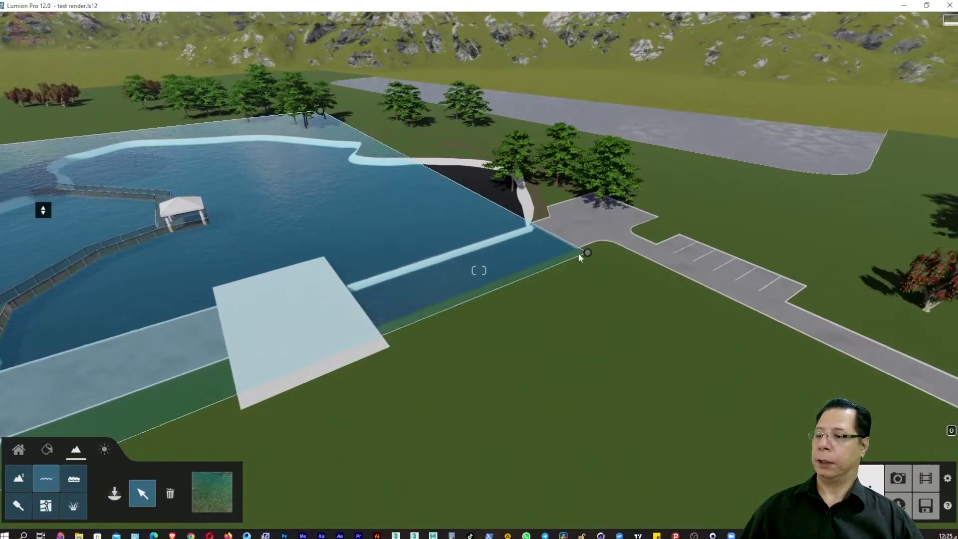
{"action": "left_click_drag", "start_coordinate": [588, 253], "coordinate": [747, 225]}
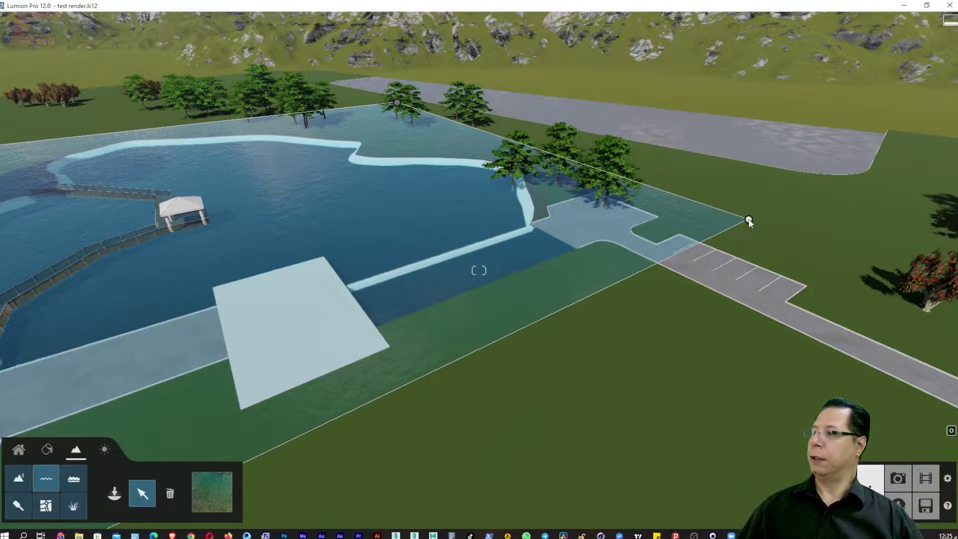
{"action": "mouse_move", "coordinate": [747, 214]}
{"action": "right_mouse_down"}
{"action": "mouse_move", "coordinate": [738, 220]}
{"action": "mouse_move", "coordinate": [771, 287]}
{"action": "right_mouse_up"}
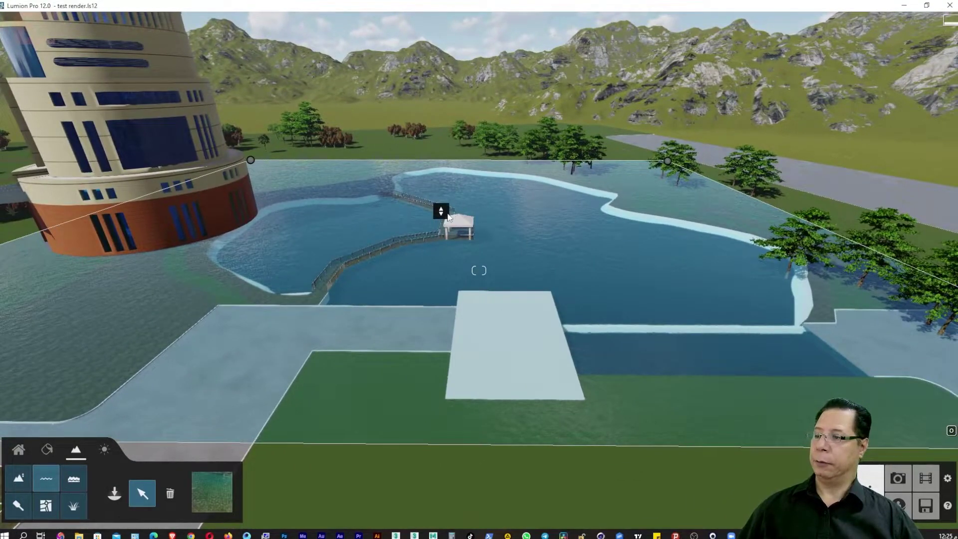
{"action": "left_click_drag", "start_coordinate": [441, 211], "coordinate": [468, 418]}
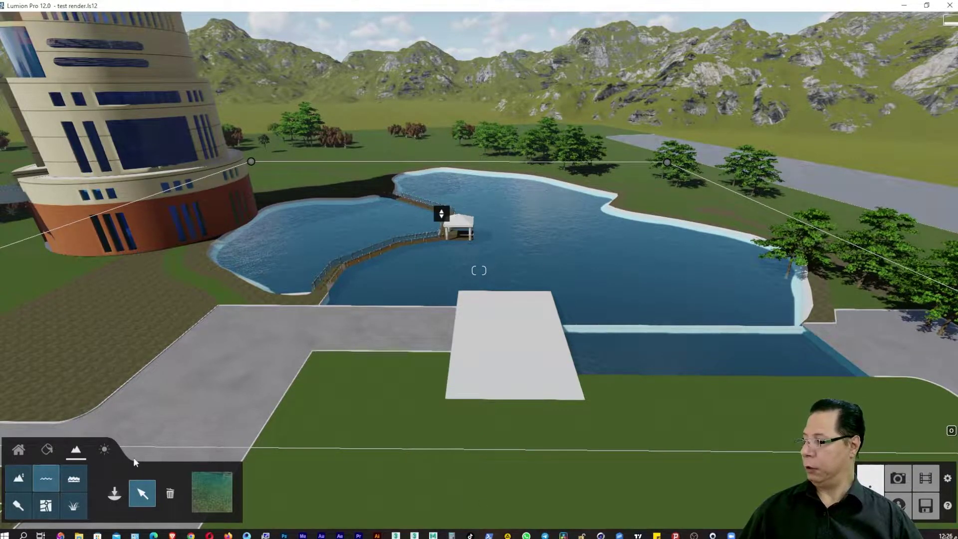
Step: Fly over the filled pond and pull back higher for an overview past the tower
{"action": "mouse_move", "coordinate": [574, 331]}
{"action": "right_mouse_down"}
{"action": "mouse_move", "coordinate": [574, 399]}
{"action": "mouse_move", "coordinate": [499, 300]}
{"action": "right_mouse_up"}
{"action": "key", "text": "w"}
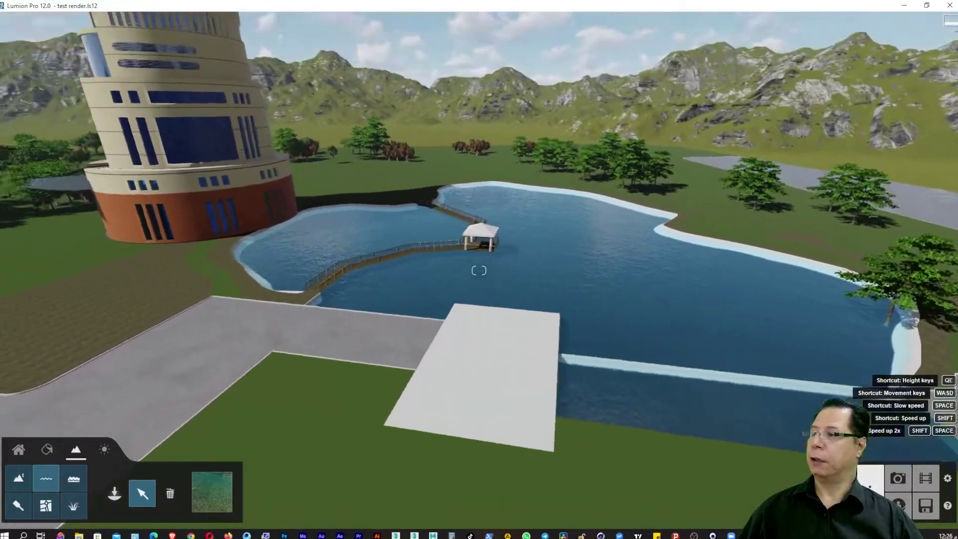
{"action": "key", "text": "w"}
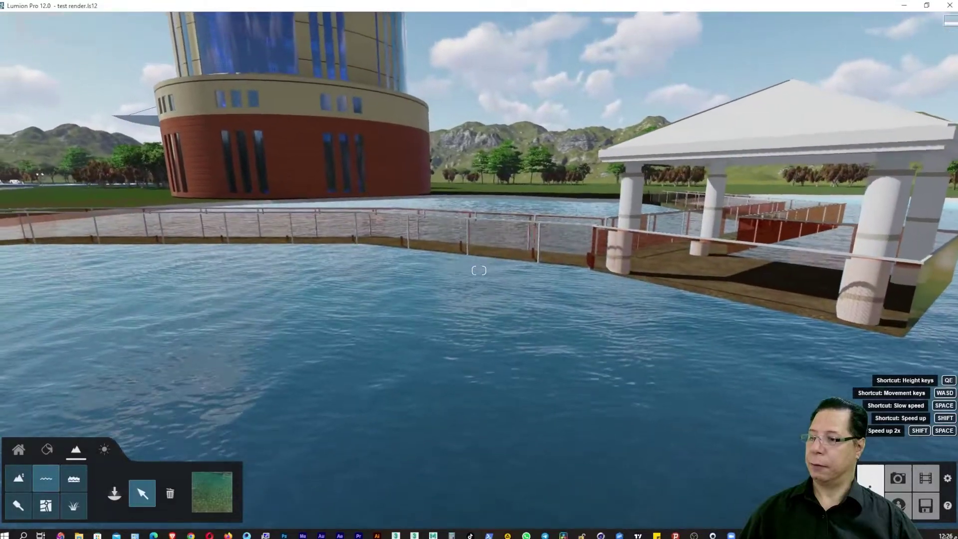
{"action": "right_click_drag", "start_coordinate": [479, 270], "coordinate": [349, 269]}
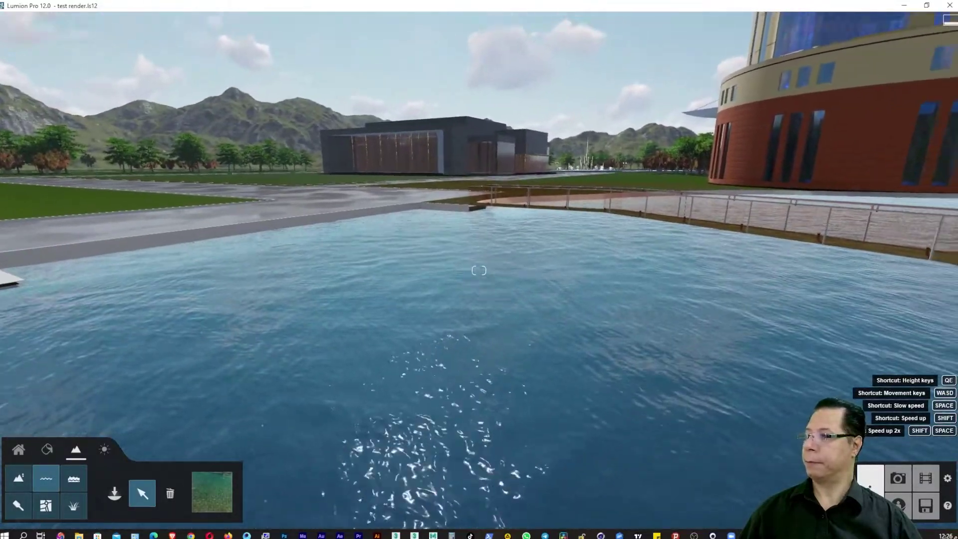
{"action": "right_click_drag", "start_coordinate": [479, 270], "coordinate": [599, 349]}
{"action": "key", "text": "q"}
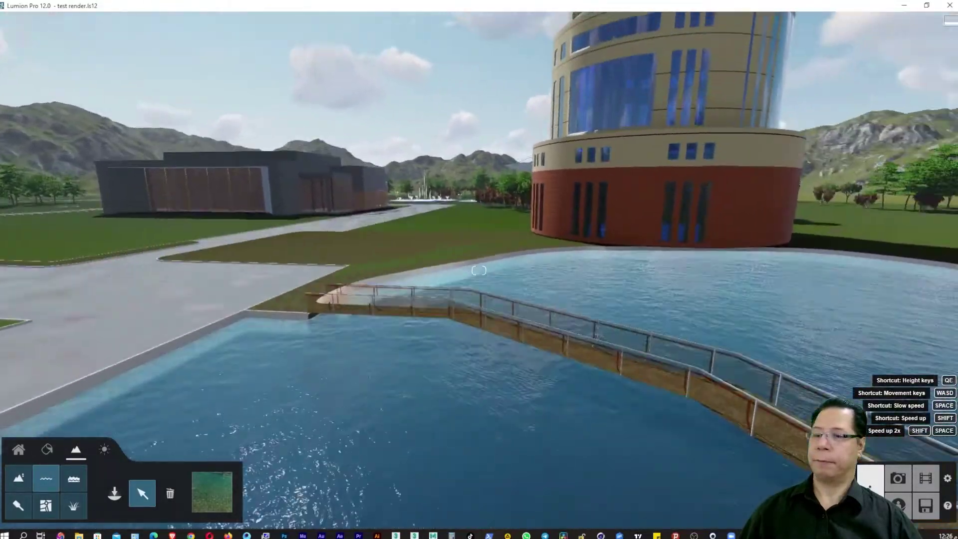
{"action": "key", "text": "s"}
{"action": "key", "text": "q"}
{"action": "key", "text": "s"}
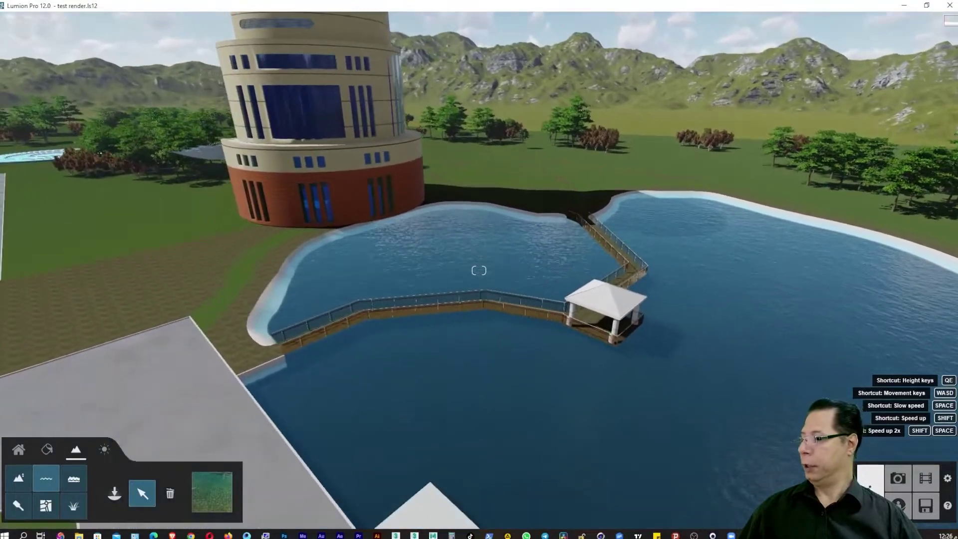
{"action": "key", "text": "a"}
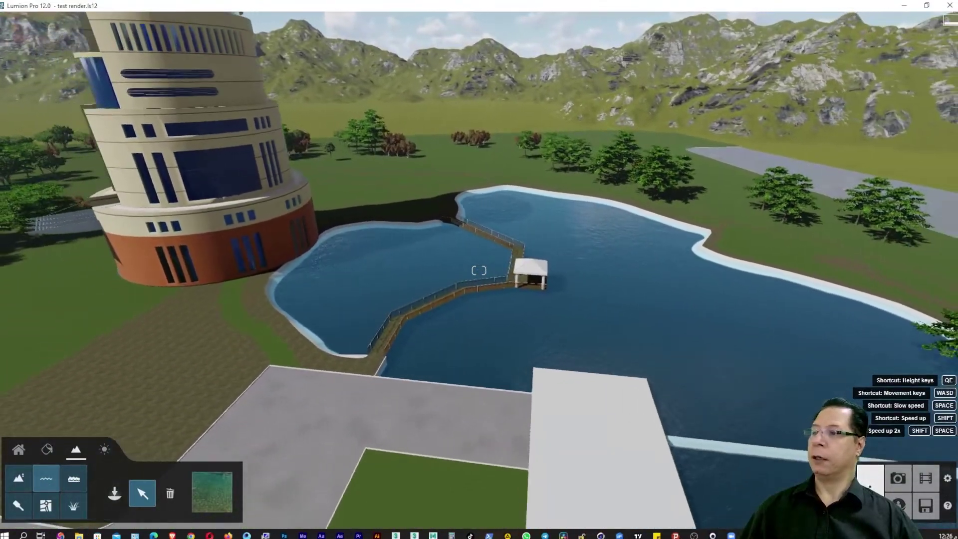
Step: Switch the ocean on and fly toward the grassy island
{"action": "left_click", "coordinate": [80, 482]}
{"action": "right_click_drag", "start_coordinate": [297, 412], "coordinate": [125, 414]}
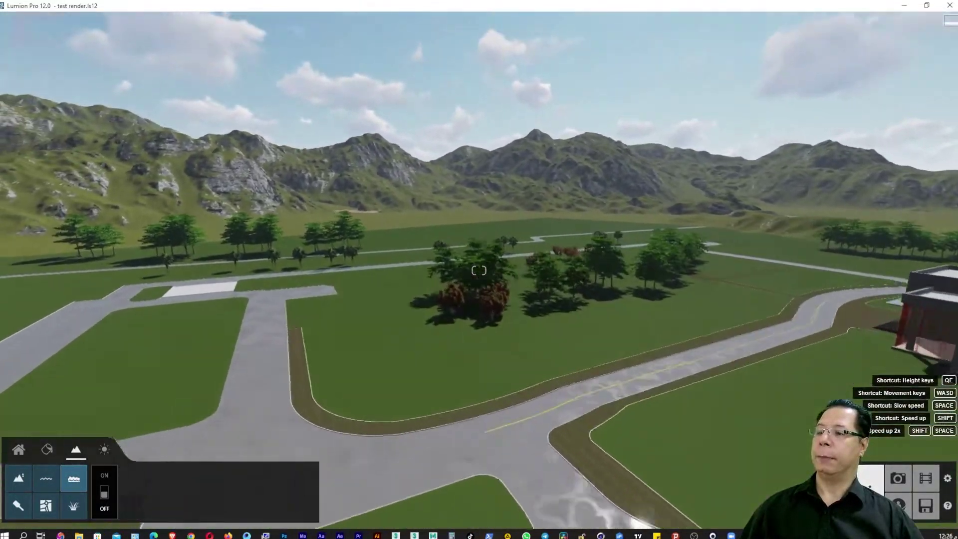
{"action": "right_click_drag", "start_coordinate": [478, 270], "coordinate": [479, 270]}
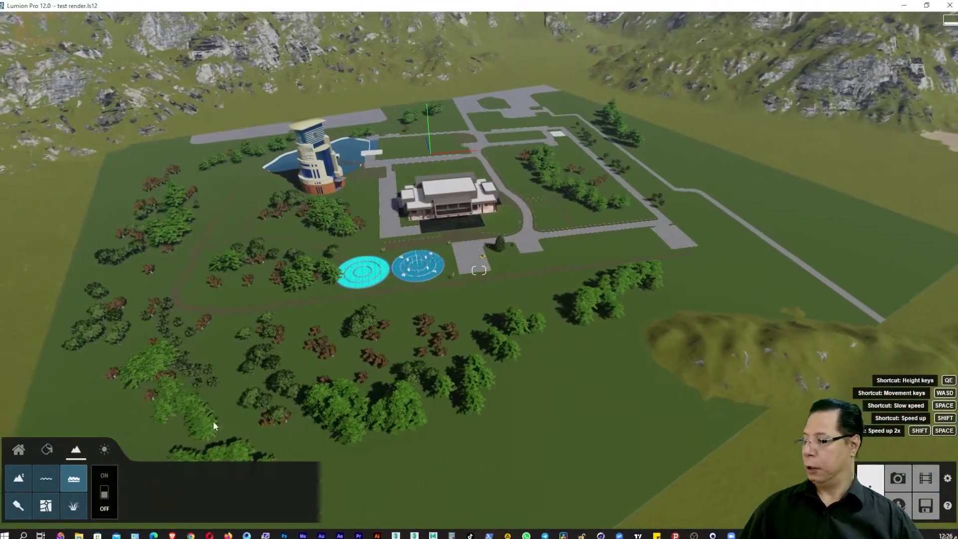
{"action": "left_click", "coordinate": [108, 492]}
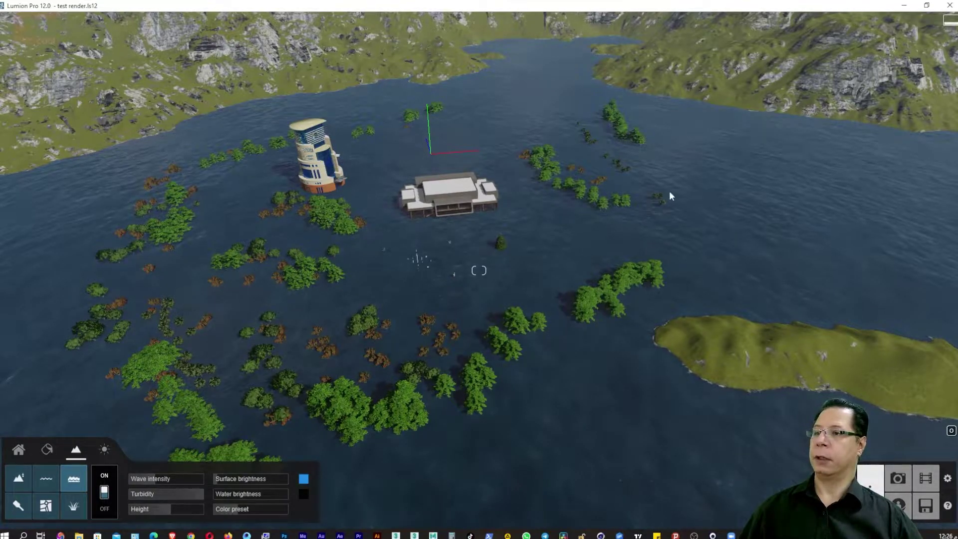
{"action": "right_click_drag", "start_coordinate": [651, 296], "coordinate": [639, 279]}
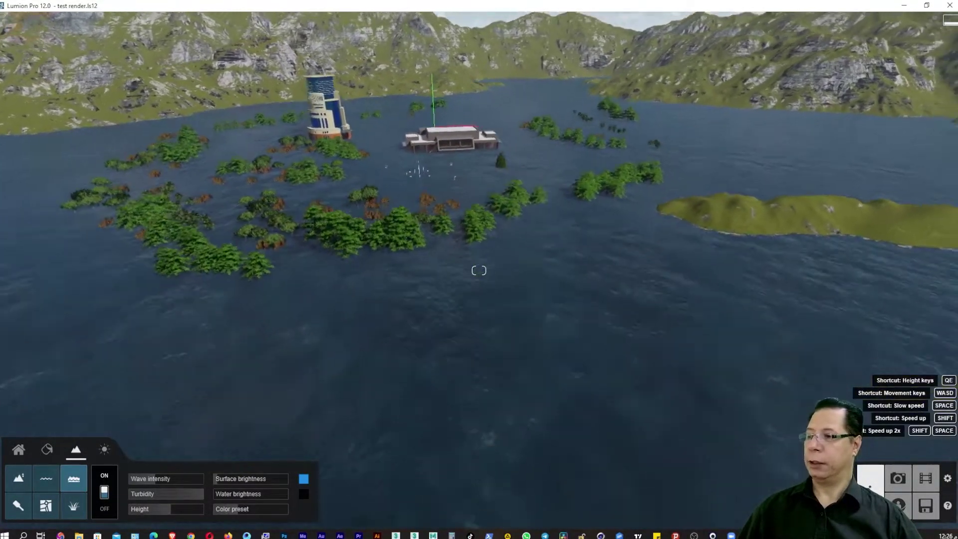
{"action": "mouse_move", "coordinate": [479, 270]}
{"action": "right_mouse_down"}
{"action": "mouse_move", "coordinate": [478, 240]}
{"action": "mouse_move", "coordinate": [464, 270]}
{"action": "mouse_move", "coordinate": [681, 323]}
{"action": "right_mouse_up"}
{"action": "key", "text": "w"}
{"action": "key", "text": "w"}
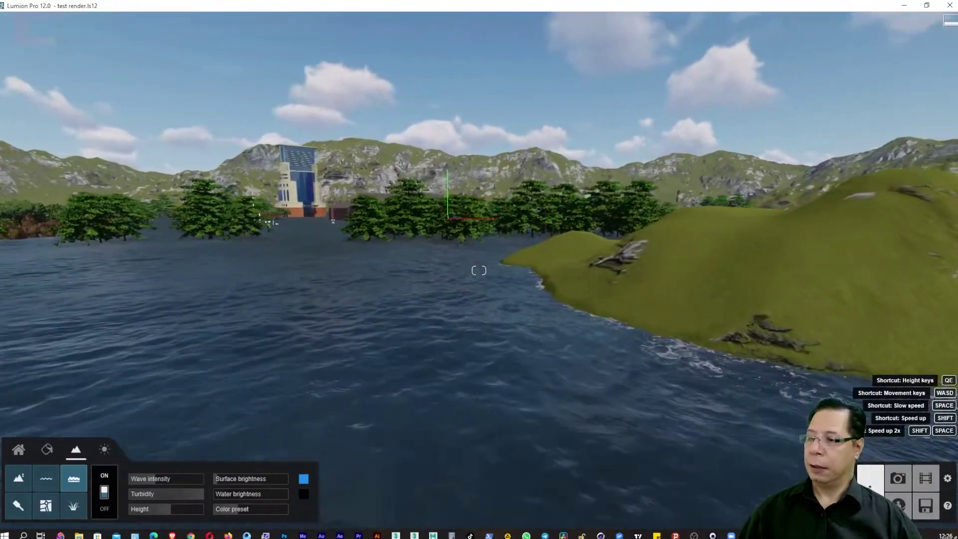
{"action": "mouse_move", "coordinate": [159, 479]}
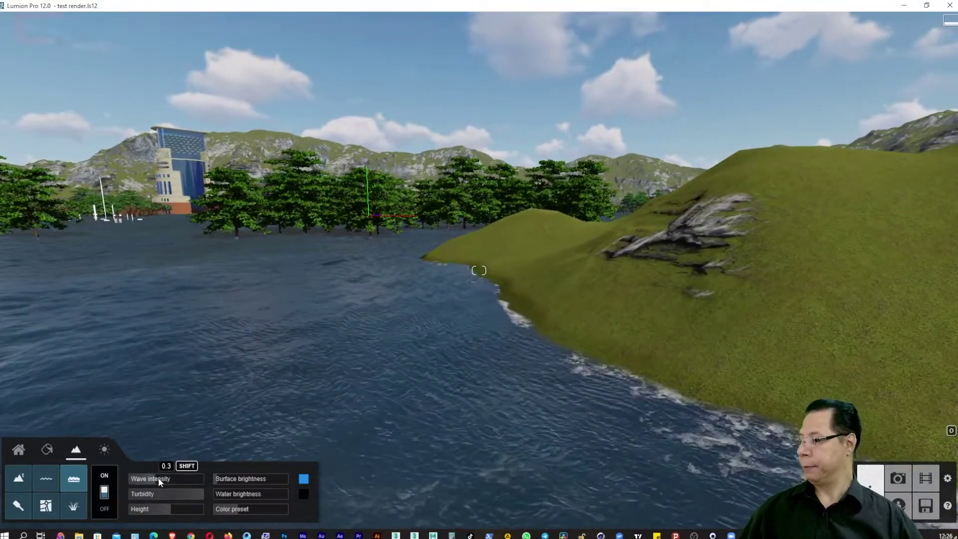
Step: Adjust wave intensity, lower ocean height to about 1.76, and raise surface brightness
{"action": "left_click_drag", "start_coordinate": [159, 475], "coordinate": [190, 472]}
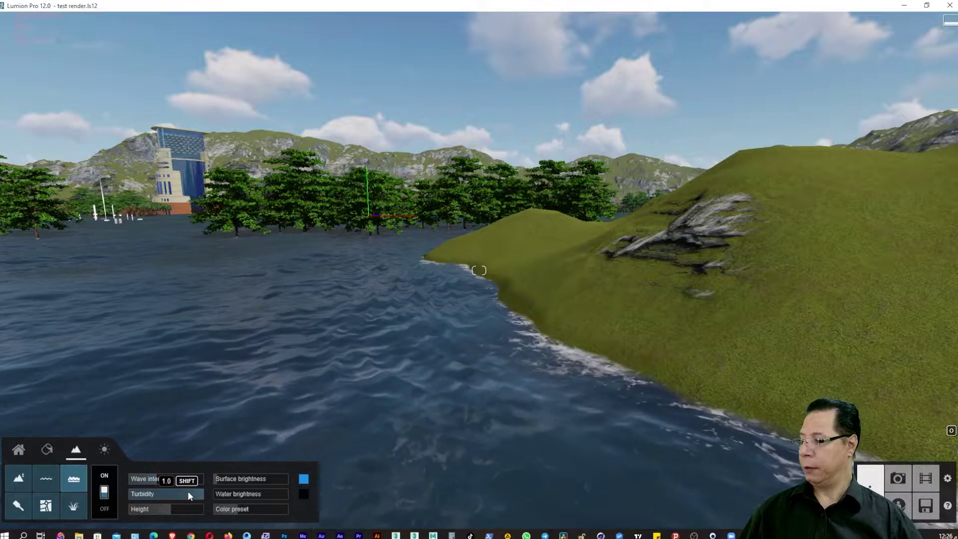
{"action": "left_click_drag", "start_coordinate": [160, 479], "coordinate": [117, 492]}
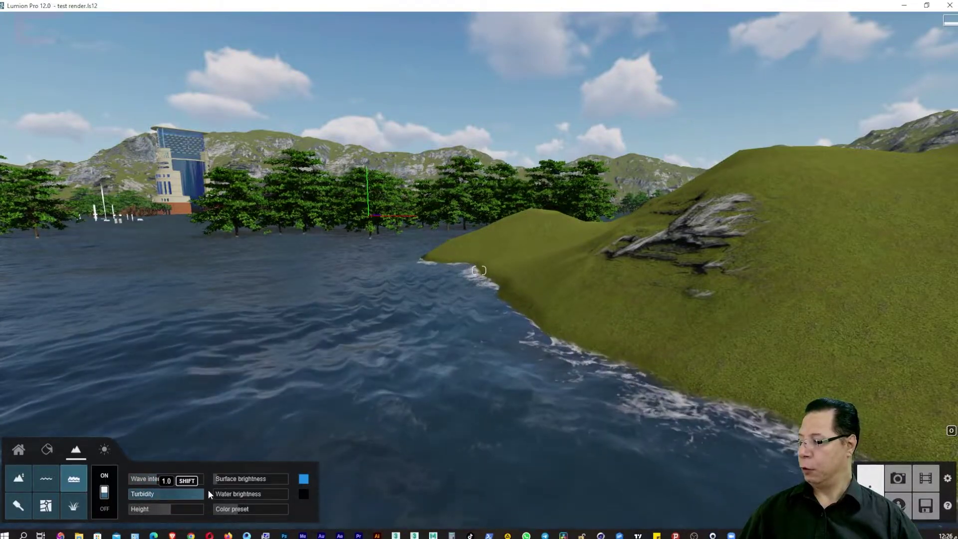
{"action": "mouse_move", "coordinate": [170, 507]}
{"action": "left_mouse_down"}
{"action": "mouse_move", "coordinate": [193, 507]}
{"action": "mouse_move", "coordinate": [157, 506]}
{"action": "left_mouse_up"}
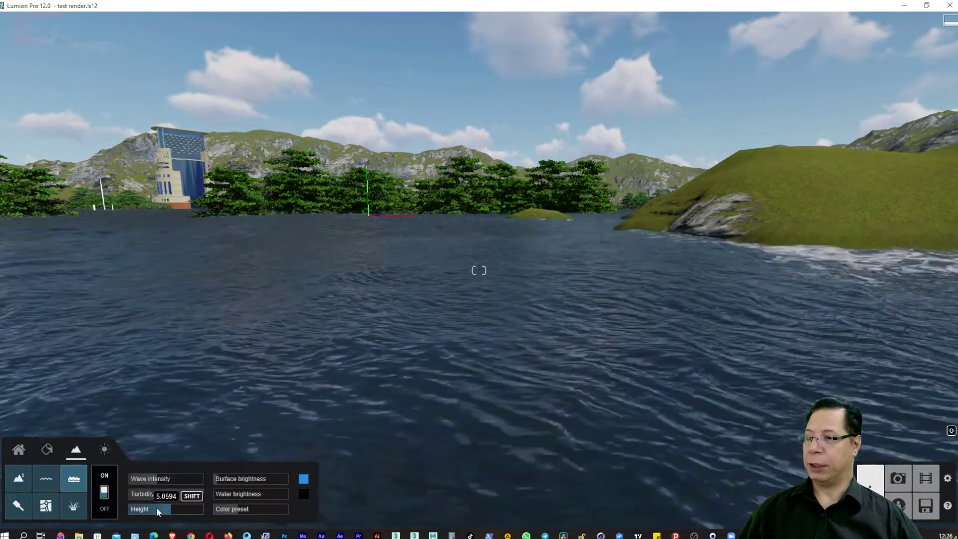
{"action": "mouse_move", "coordinate": [98, 508]}
{"action": "left_mouse_down"}
{"action": "mouse_move", "coordinate": [44, 514]}
{"action": "mouse_move", "coordinate": [75, 512]}
{"action": "left_mouse_up"}
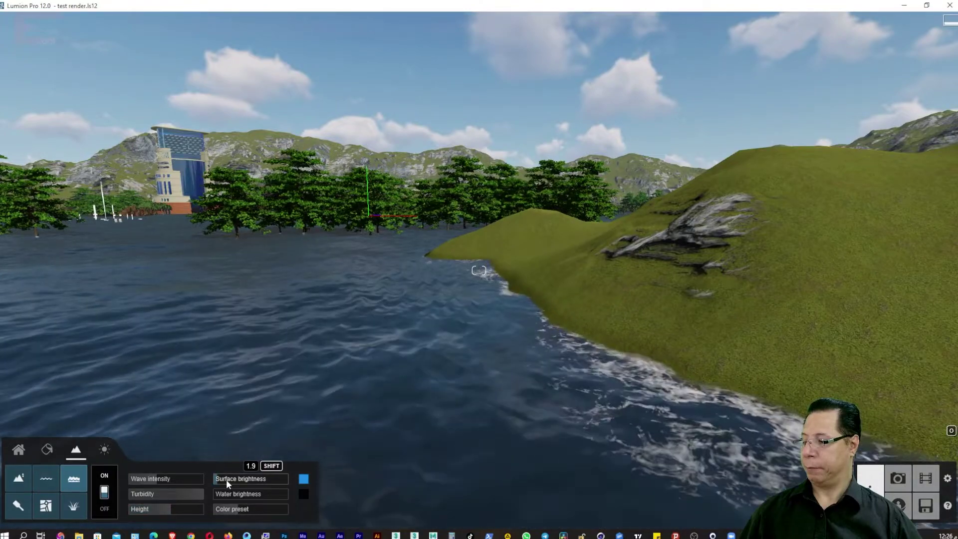
{"action": "mouse_move", "coordinate": [226, 479]}
{"action": "left_mouse_down"}
{"action": "mouse_move", "coordinate": [247, 480]}
{"action": "mouse_move", "coordinate": [190, 481]}
{"action": "mouse_move", "coordinate": [286, 507]}
{"action": "mouse_move", "coordinate": [223, 513]}
{"action": "mouse_move", "coordinate": [247, 508]}
{"action": "left_mouse_up"}
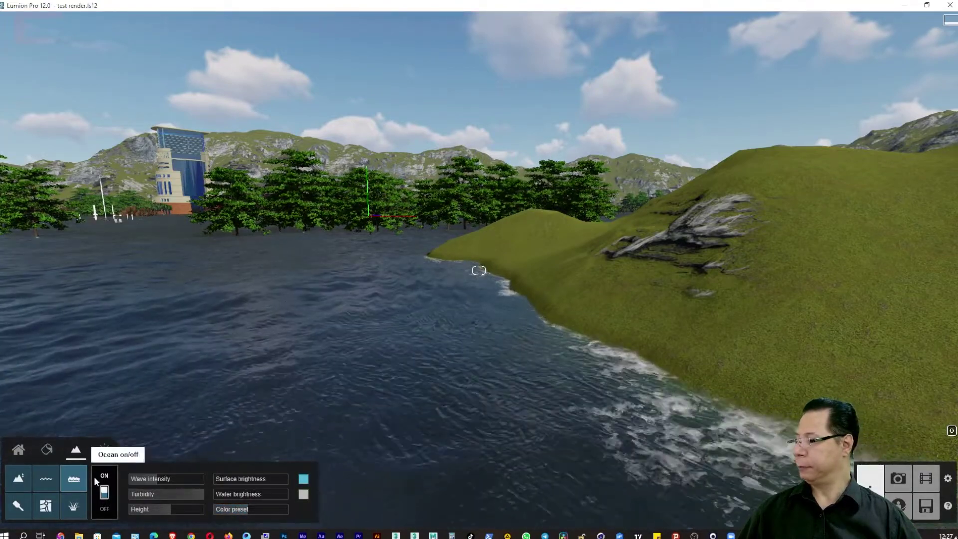
Step: Switch the ocean off and fly up to overlook the terrain and lake
{"action": "left_click", "coordinate": [107, 494]}
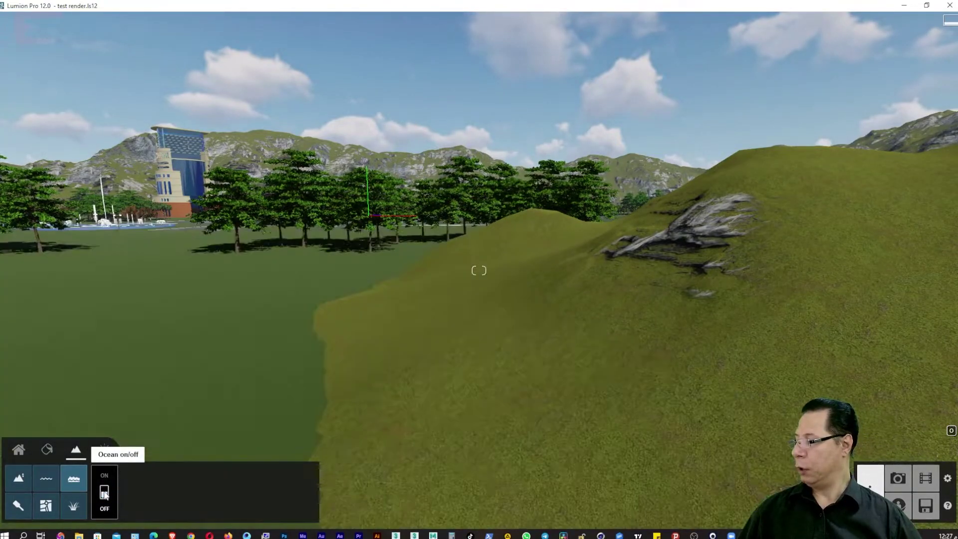
{"action": "left_click", "coordinate": [16, 505]}
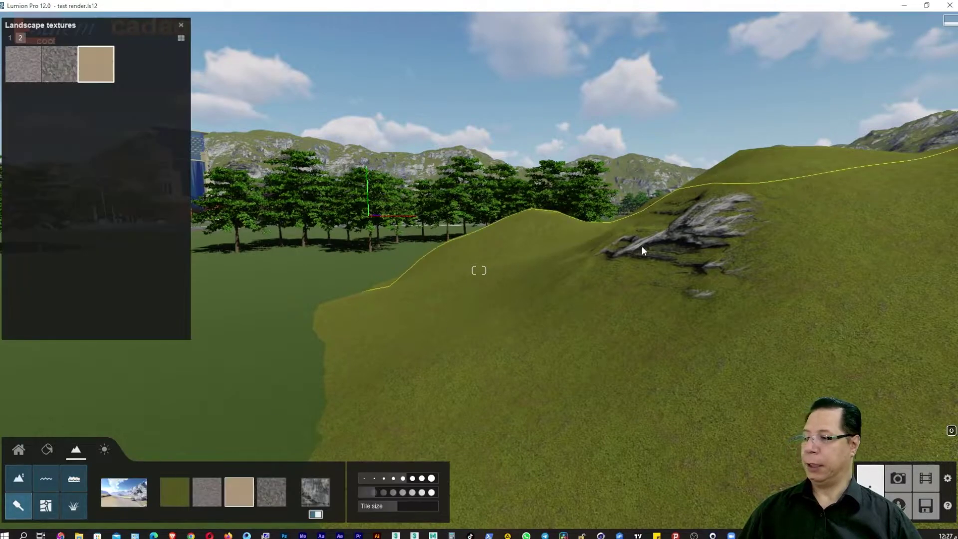
{"action": "right_click_drag", "start_coordinate": [641, 246], "coordinate": [642, 300]}
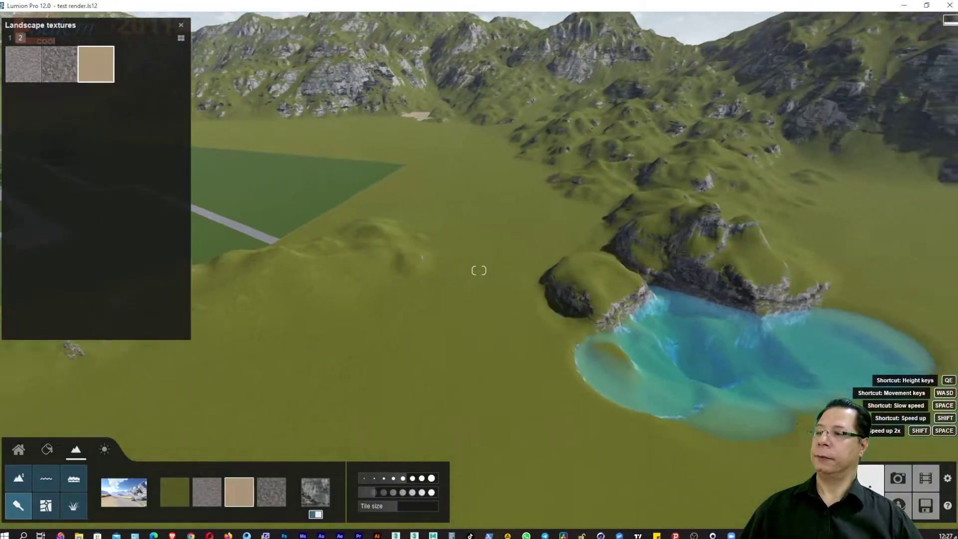
{"action": "right_click_drag", "start_coordinate": [639, 246], "coordinate": [639, 279]}
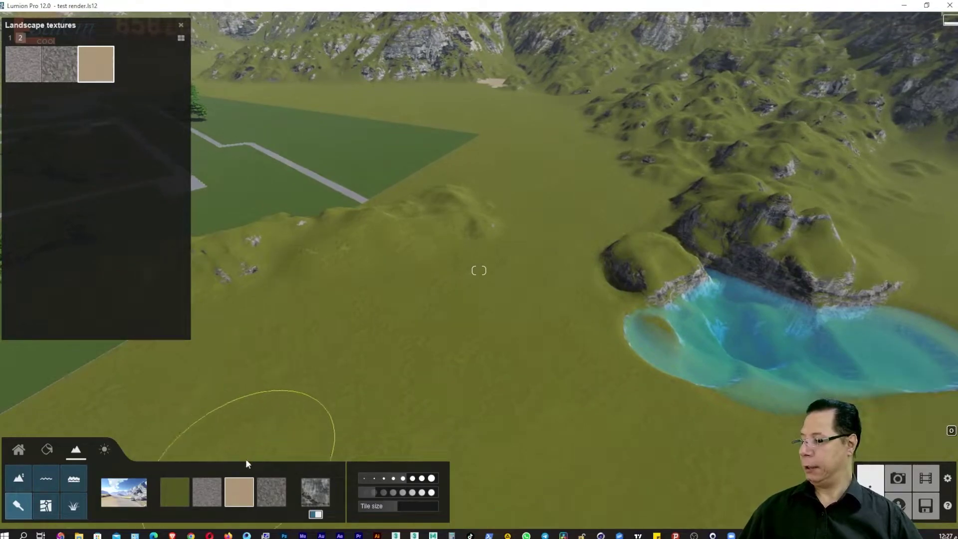
Step: Paint a winding grey-textured path across the grass down toward the lake
{"action": "left_click", "coordinate": [206, 494]}
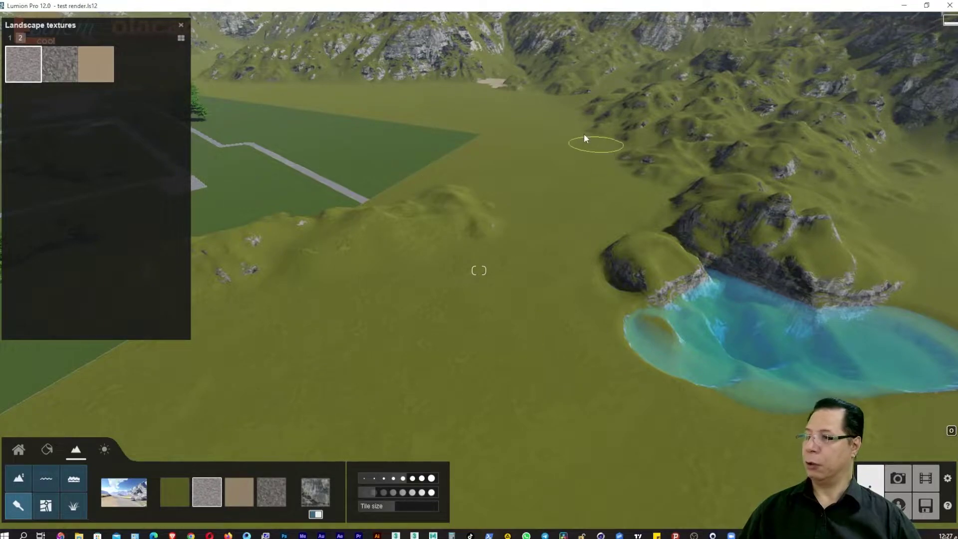
{"action": "left_click_drag", "start_coordinate": [454, 154], "coordinate": [461, 155]}
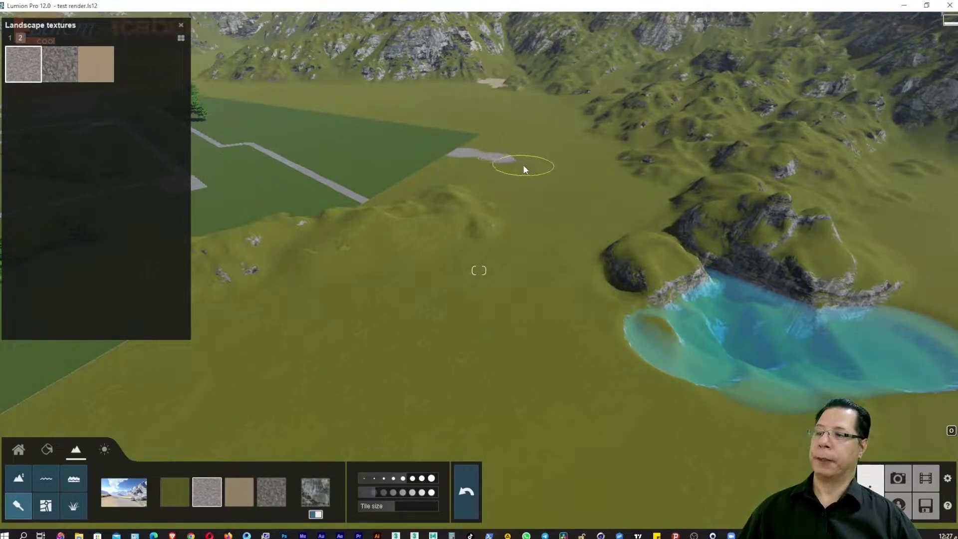
{"action": "mouse_move", "coordinate": [562, 203]}
{"action": "left_mouse_down"}
{"action": "mouse_move", "coordinate": [565, 273]}
{"action": "mouse_move", "coordinate": [547, 271]}
{"action": "mouse_move", "coordinate": [533, 192]}
{"action": "left_mouse_up"}
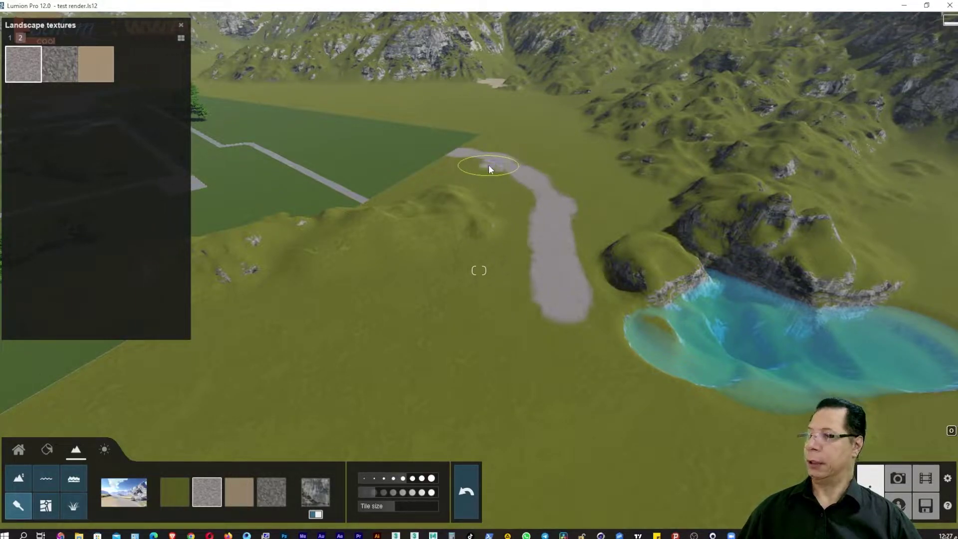
{"action": "left_click_drag", "start_coordinate": [489, 165], "coordinate": [442, 155]}
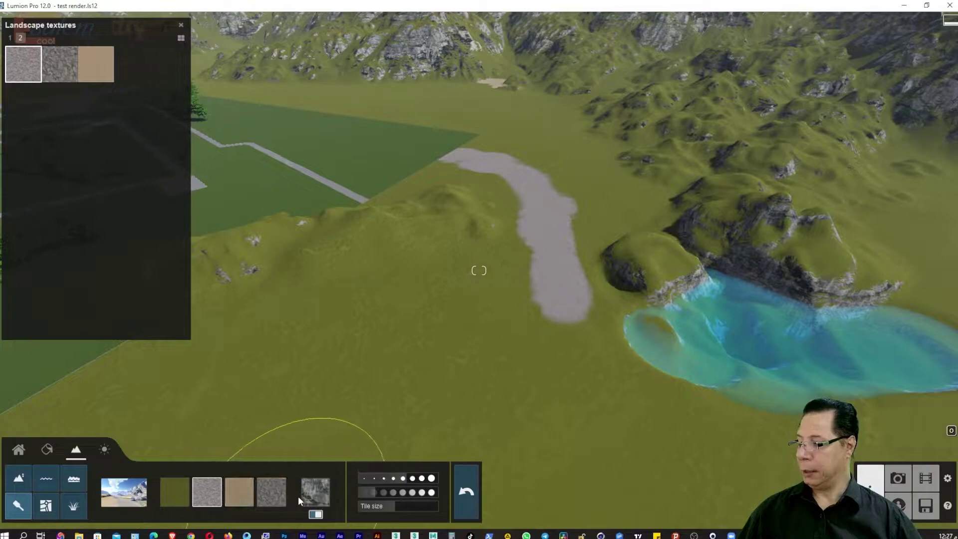
Step: Try the Farmland1, Fields, Clovers and desert presets, then apply the dark green Grass preset
{"action": "left_click", "coordinate": [124, 497]}
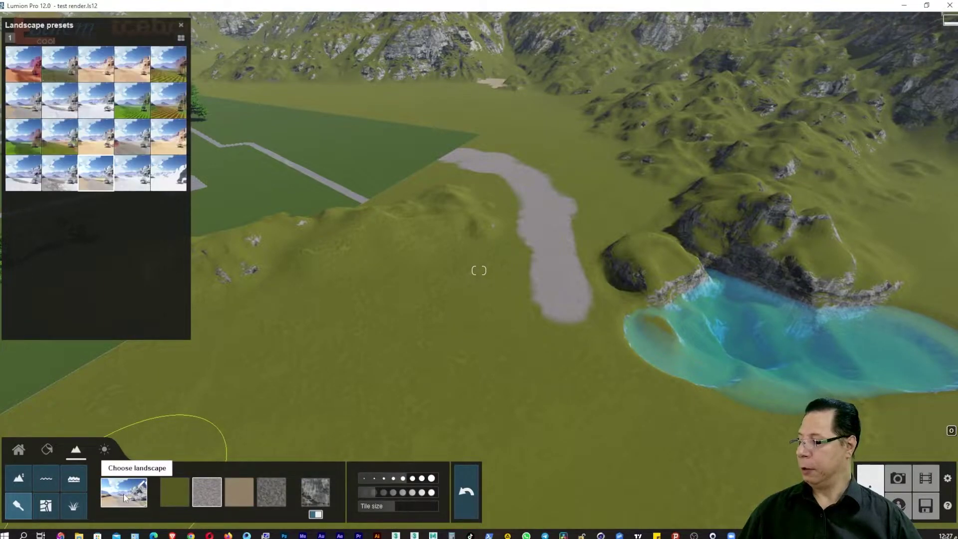
{"action": "left_click", "coordinate": [131, 109]}
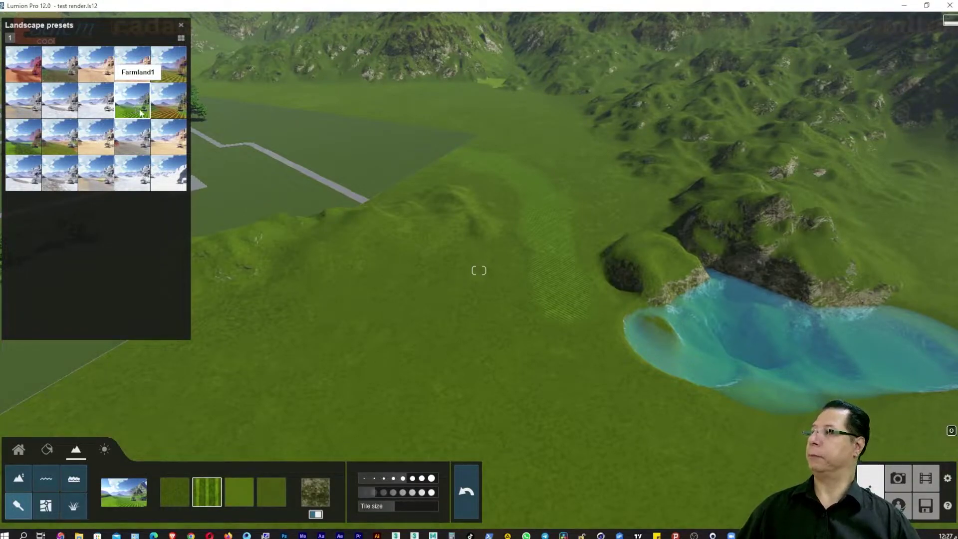
{"action": "left_click", "coordinate": [174, 117]}
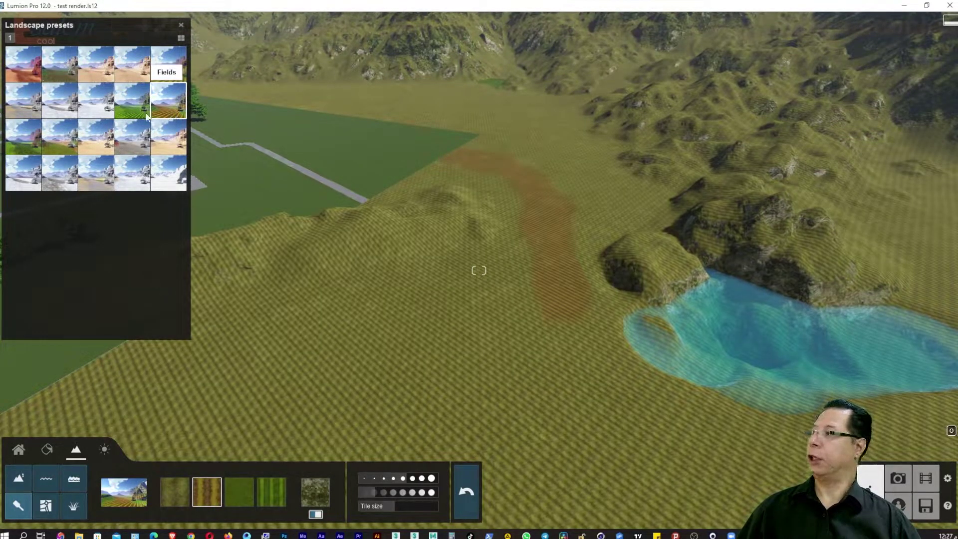
{"action": "left_click", "coordinate": [129, 112]}
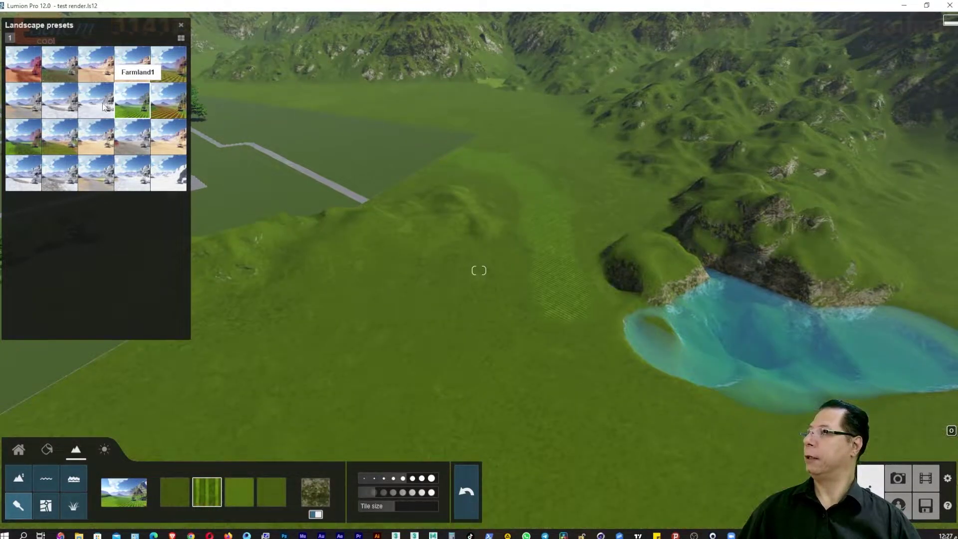
{"action": "left_click", "coordinate": [17, 70]}
{"action": "left_click", "coordinate": [64, 71]}
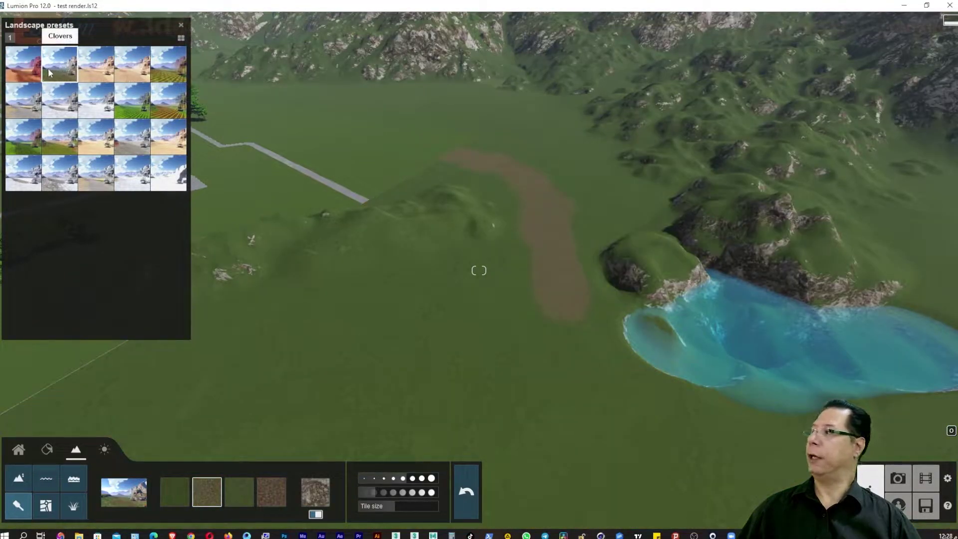
{"action": "left_click", "coordinate": [24, 76]}
{"action": "left_click", "coordinate": [74, 73]}
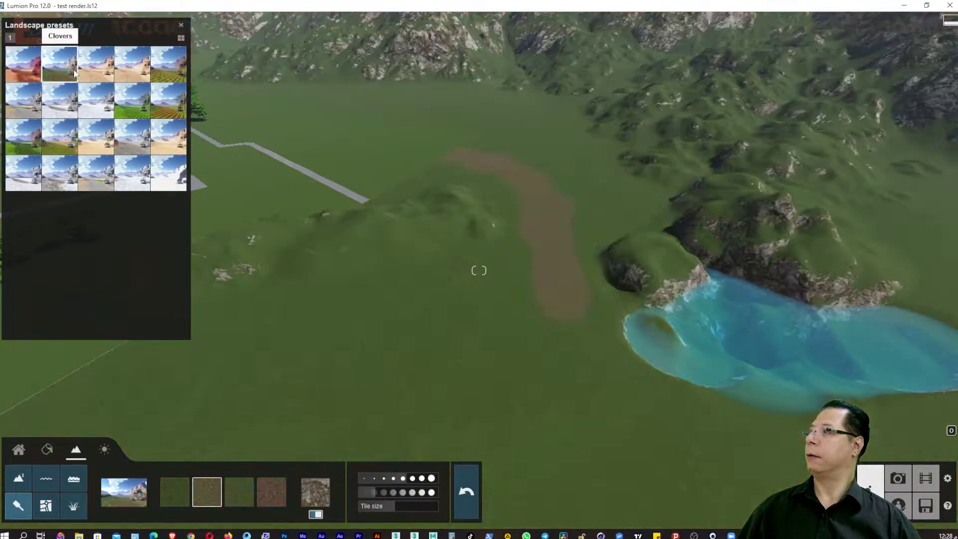
{"action": "left_click", "coordinate": [96, 73]}
{"action": "left_click", "coordinate": [136, 107]}
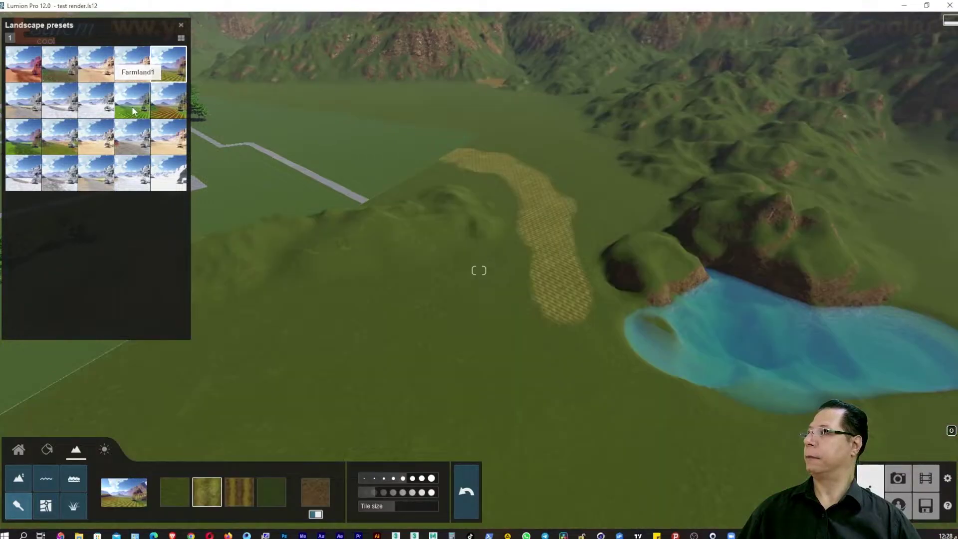
{"action": "left_click", "coordinate": [134, 111]}
{"action": "left_click", "coordinate": [24, 147]}
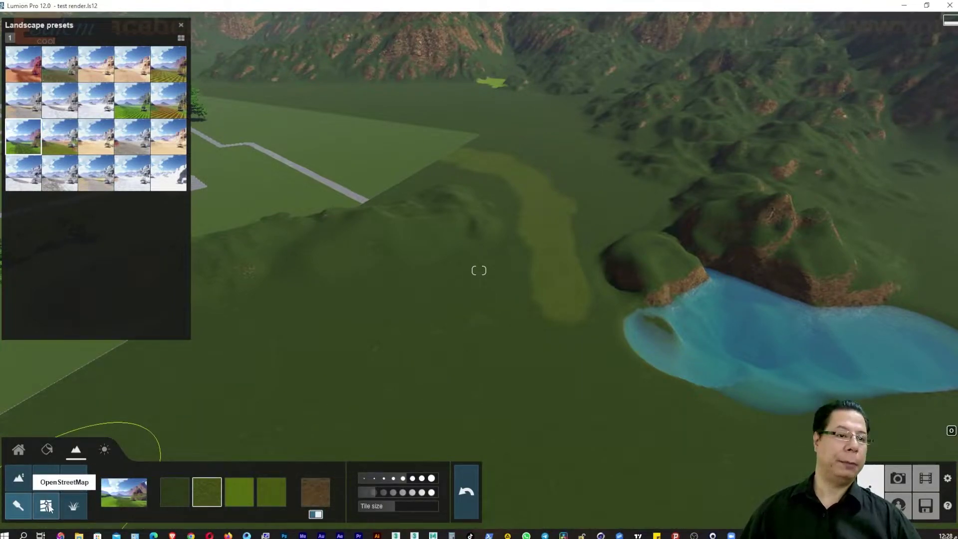
Step: Fly onto the clover hilltop, preview landscape grass on, then switch it back off
{"action": "left_click", "coordinate": [76, 508]}
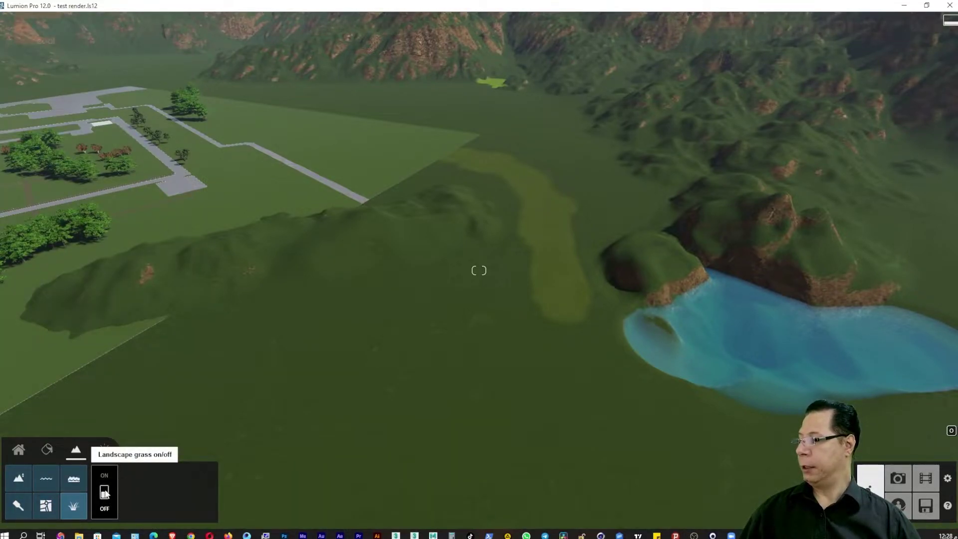
{"action": "mouse_move", "coordinate": [340, 449]}
{"action": "right_mouse_down"}
{"action": "mouse_move", "coordinate": [379, 452]}
{"action": "mouse_move", "coordinate": [340, 449]}
{"action": "right_mouse_up"}
{"action": "key", "text": "w"}
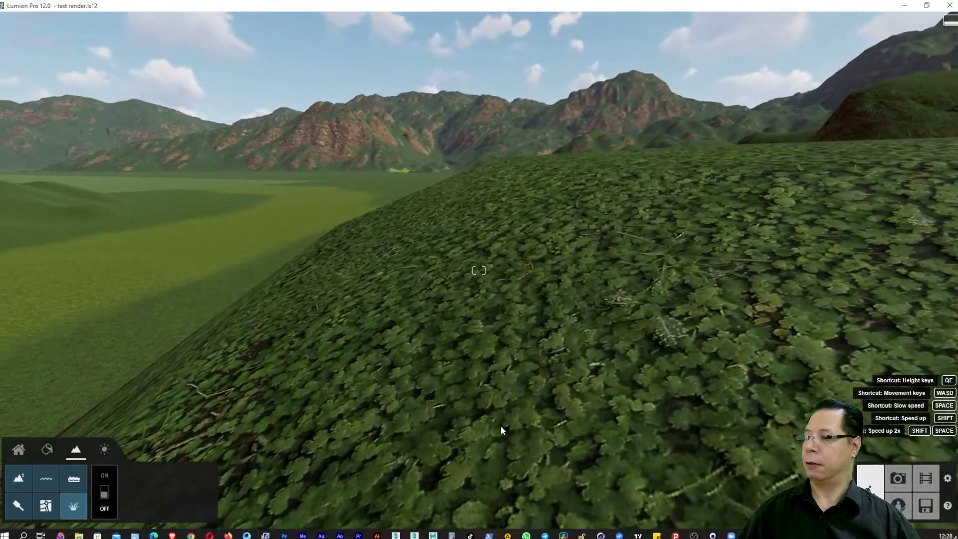
{"action": "right_click_drag", "start_coordinate": [339, 449], "coordinate": [138, 515]}
{"action": "left_click", "coordinate": [106, 492]}
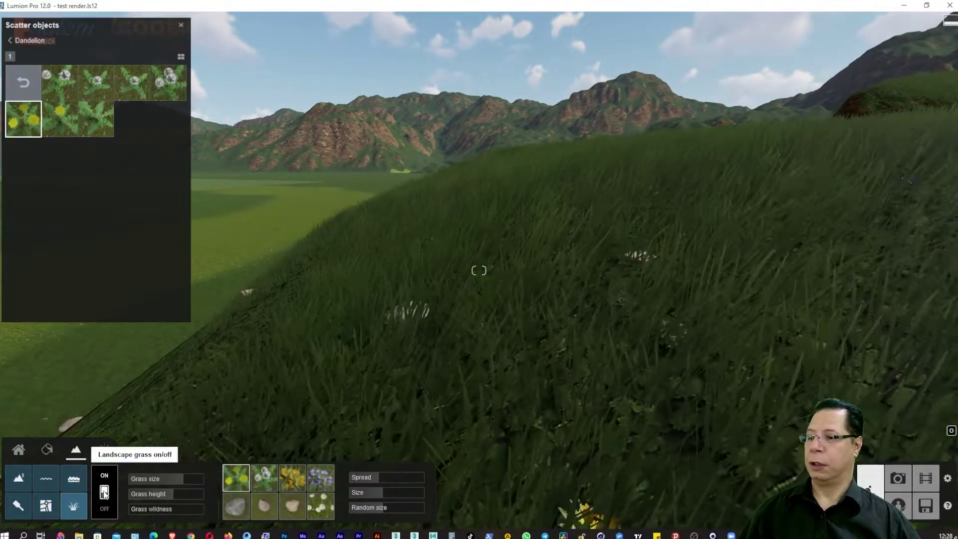
{"action": "left_click", "coordinate": [104, 493]}
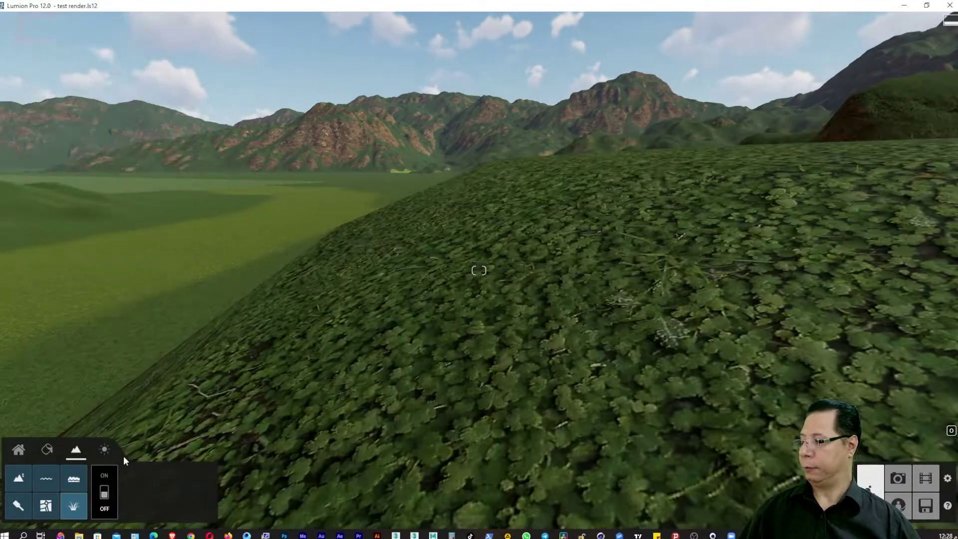
Step: Fly from the valley toward the distant buildings, fountains and tower
{"action": "left_click", "coordinate": [105, 450]}
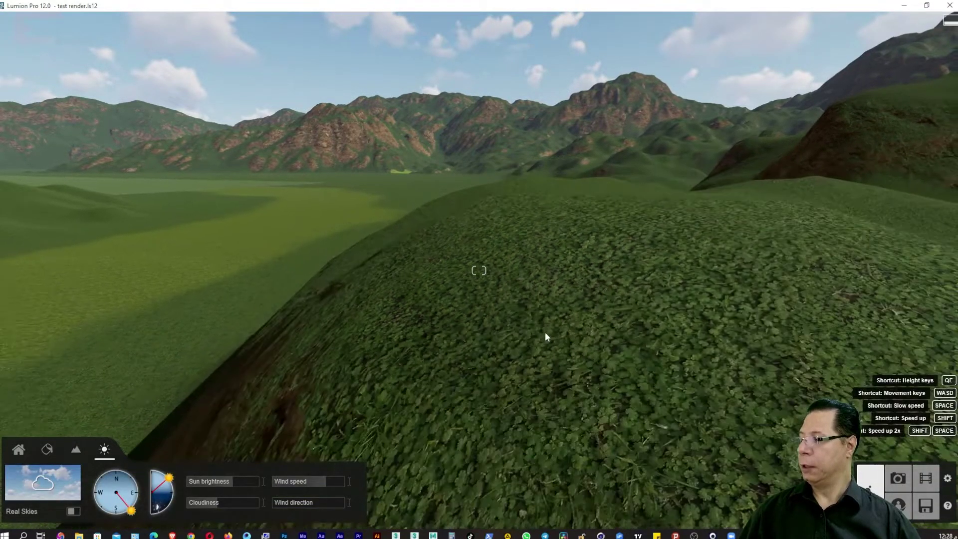
{"action": "key", "text": "s"}
{"action": "right_click_drag", "start_coordinate": [479, 270], "coordinate": [479, 269]}
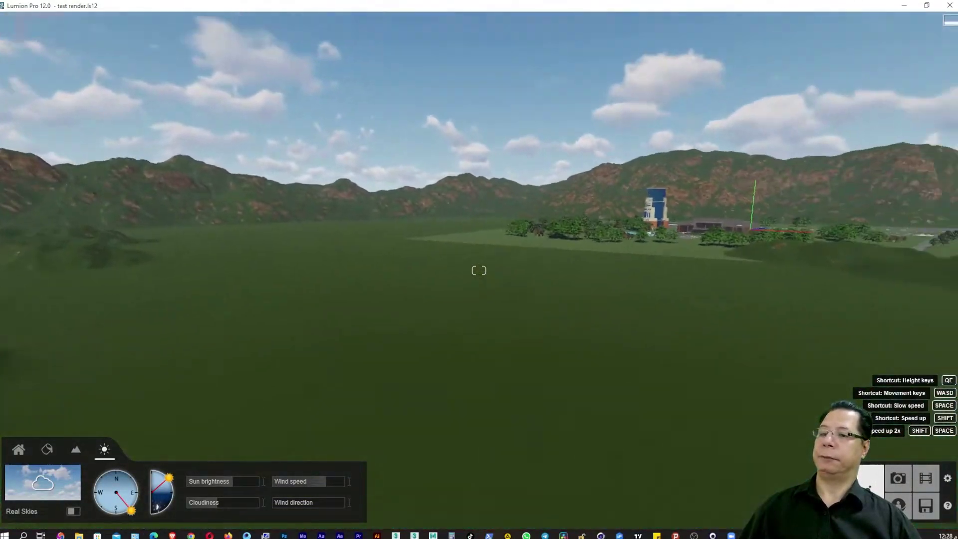
{"action": "key", "text": "w"}
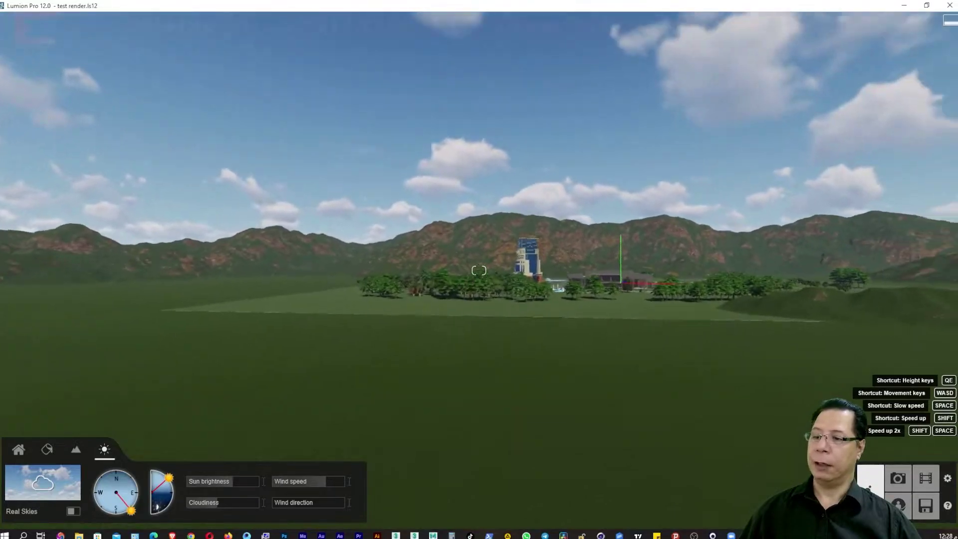
{"action": "key", "text": "w"}
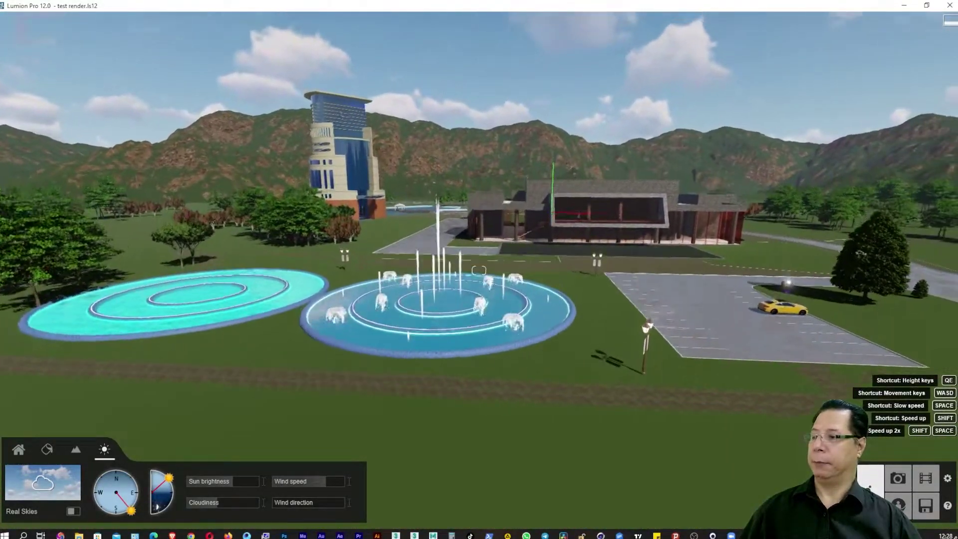
Step: Close in on the building's left side and rotate the sun slightly to shift shadows
{"action": "right_click_drag", "start_coordinate": [479, 270], "coordinate": [479, 249]}
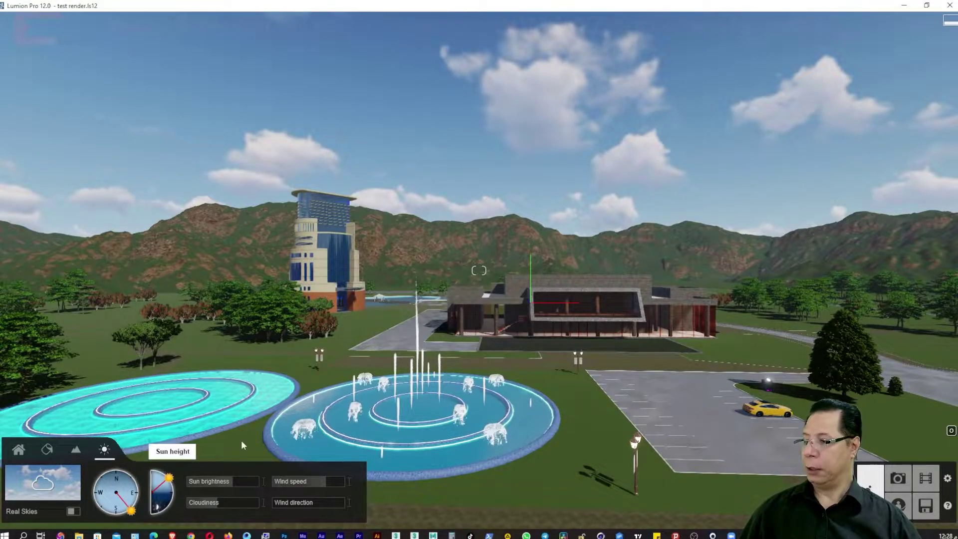
{"action": "right_click_drag", "start_coordinate": [139, 505], "coordinate": [138, 528]}
{"action": "key", "text": "w"}
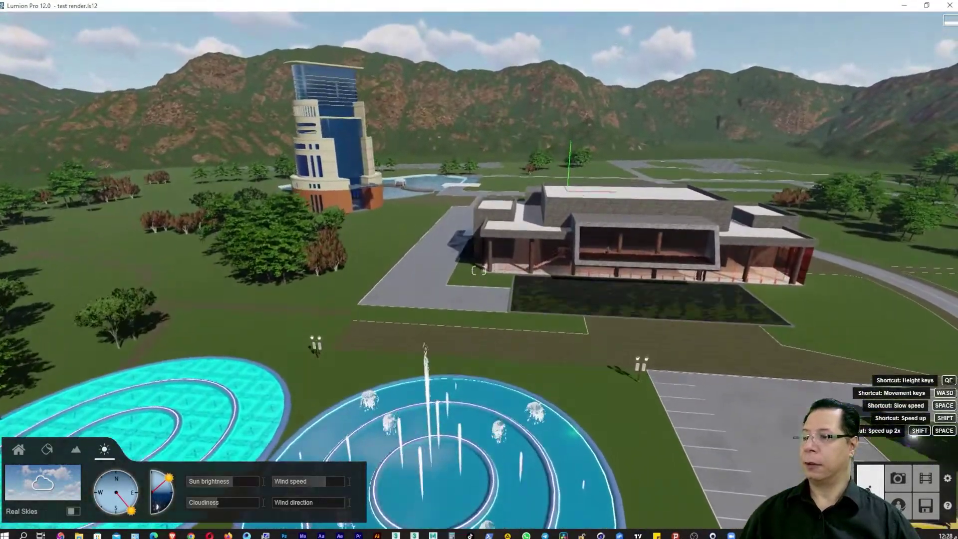
{"action": "key", "text": "w"}
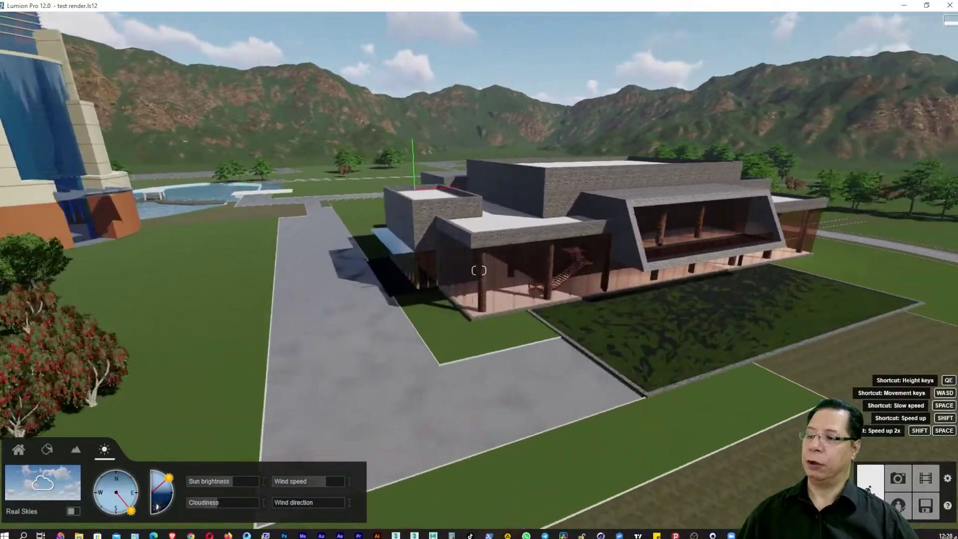
{"action": "right_click_drag", "start_coordinate": [317, 465], "coordinate": [316, 427]}
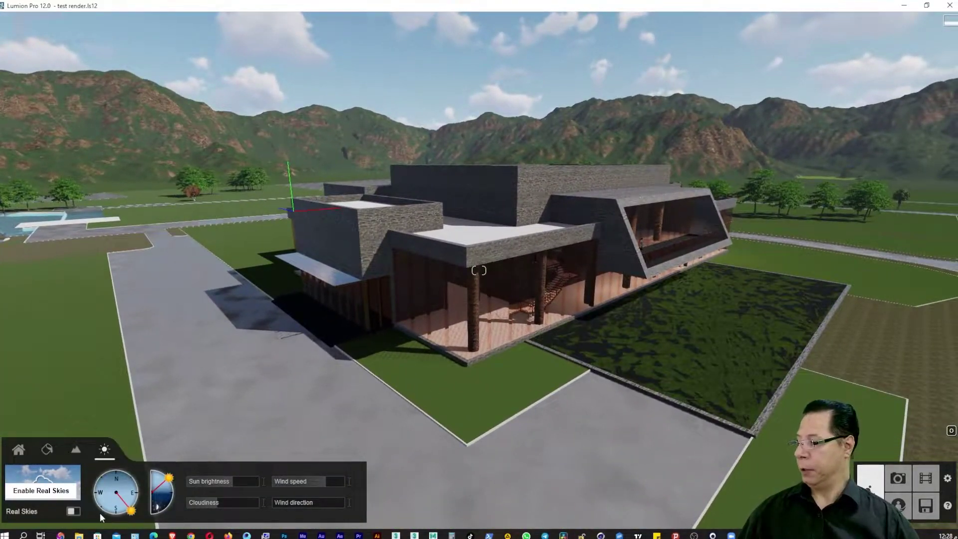
{"action": "left_click_drag", "start_coordinate": [130, 508], "coordinate": [140, 508]}
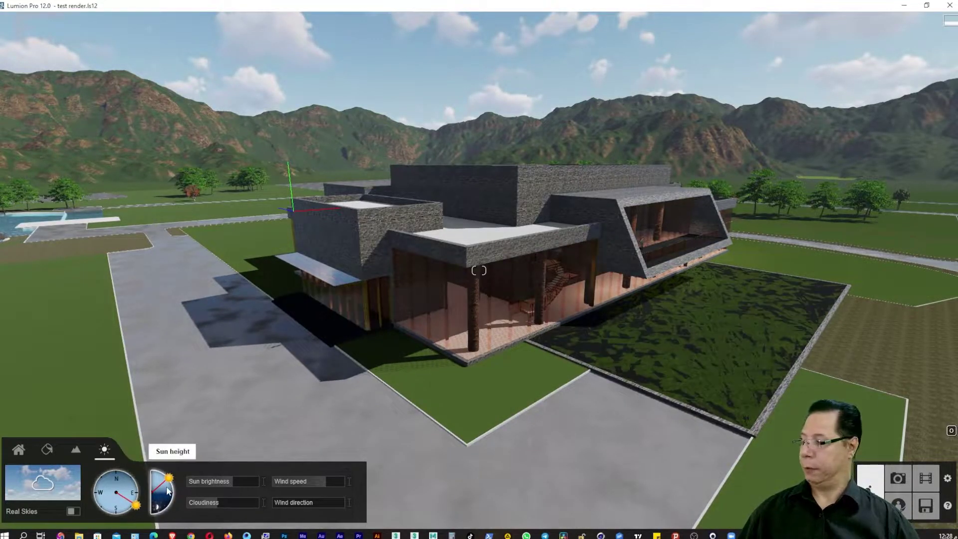
Step: Nudge the sun height, lower cloudiness to 0.7 and set wind direction to 186°
{"action": "mouse_move", "coordinate": [168, 482]}
{"action": "left_mouse_down"}
{"action": "mouse_move", "coordinate": [171, 509]}
{"action": "mouse_move", "coordinate": [170, 478]}
{"action": "left_mouse_up"}
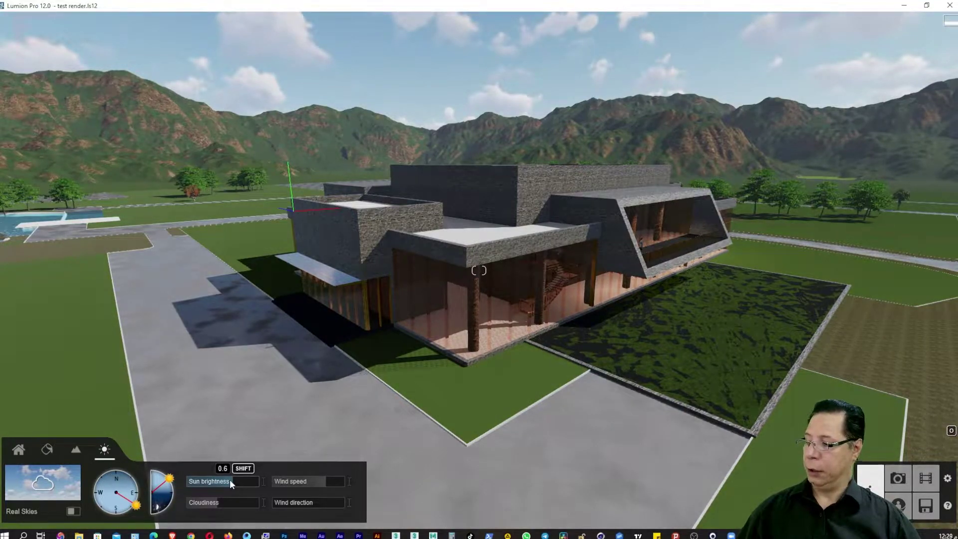
{"action": "mouse_move", "coordinate": [308, 481]}
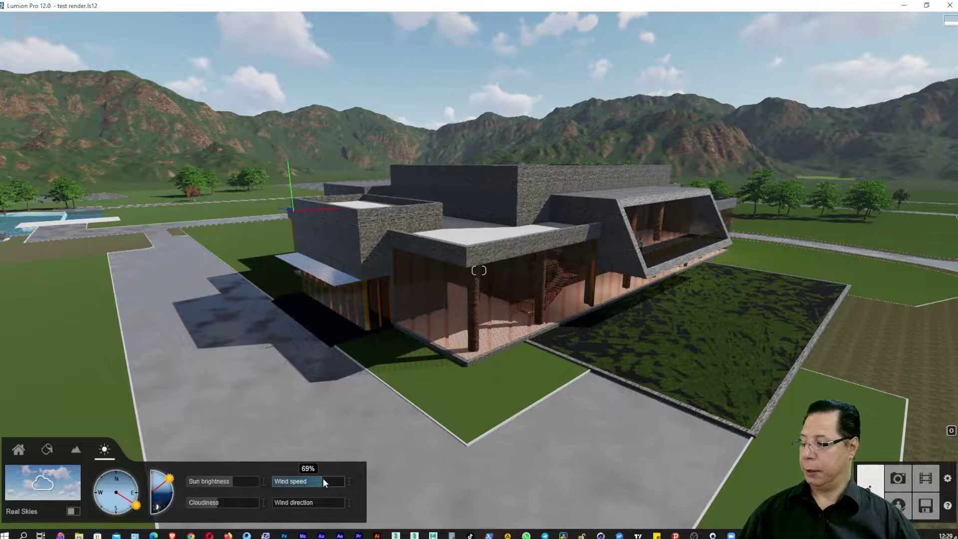
{"action": "left_click_drag", "start_coordinate": [218, 504], "coordinate": [224, 500]}
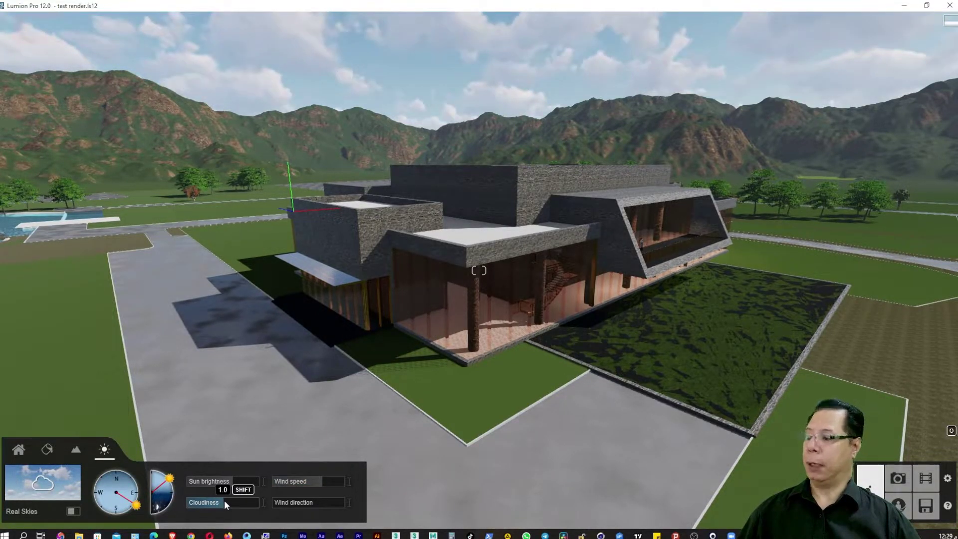
{"action": "left_click_drag", "start_coordinate": [286, 500], "coordinate": [312, 500]}
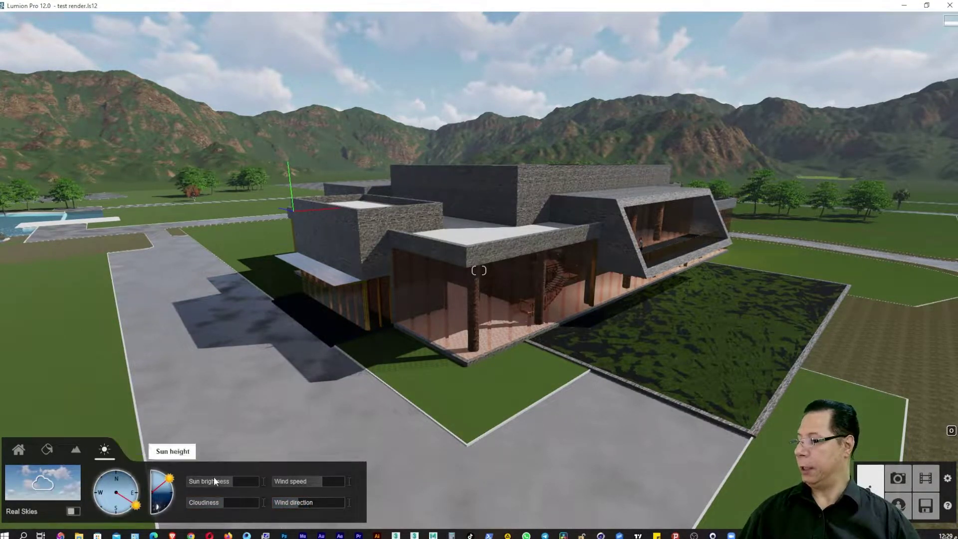
Step: Pull back to an overview of the fountains and tower
{"action": "mouse_move", "coordinate": [398, 407]}
{"action": "right_mouse_down"}
{"action": "mouse_move", "coordinate": [409, 412]}
{"action": "mouse_move", "coordinate": [416, 402]}
{"action": "right_mouse_up"}
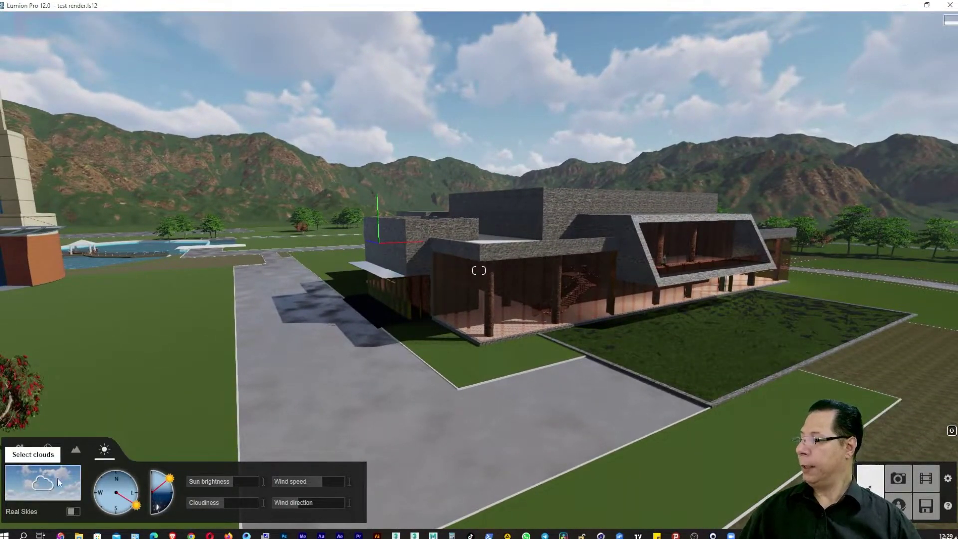
{"action": "right_click_drag", "start_coordinate": [622, 397], "coordinate": [549, 399]}
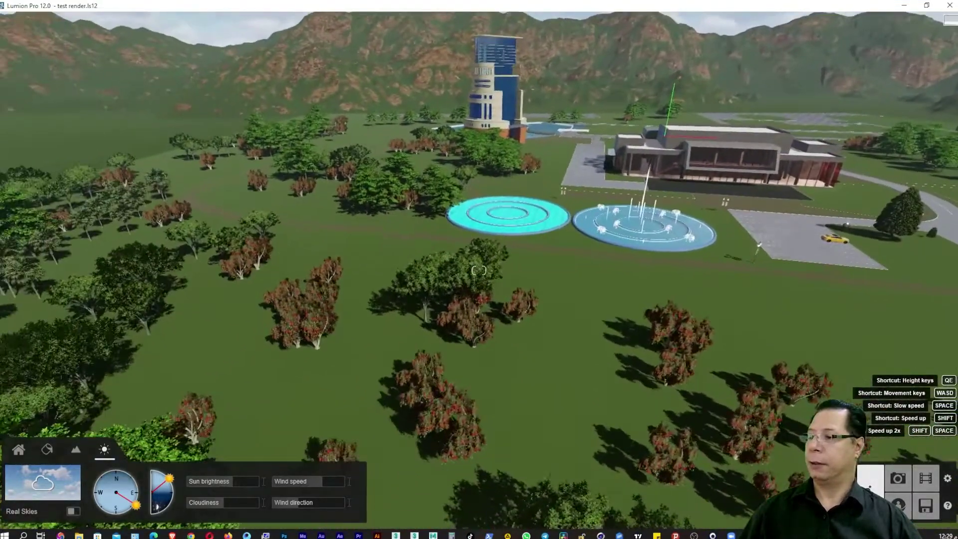
{"action": "key", "text": "w"}
{"action": "mouse_move", "coordinate": [479, 270]}
{"action": "right_mouse_down"}
{"action": "mouse_move", "coordinate": [479, 260]}
{"action": "mouse_move", "coordinate": [479, 279]}
{"action": "right_mouse_up"}
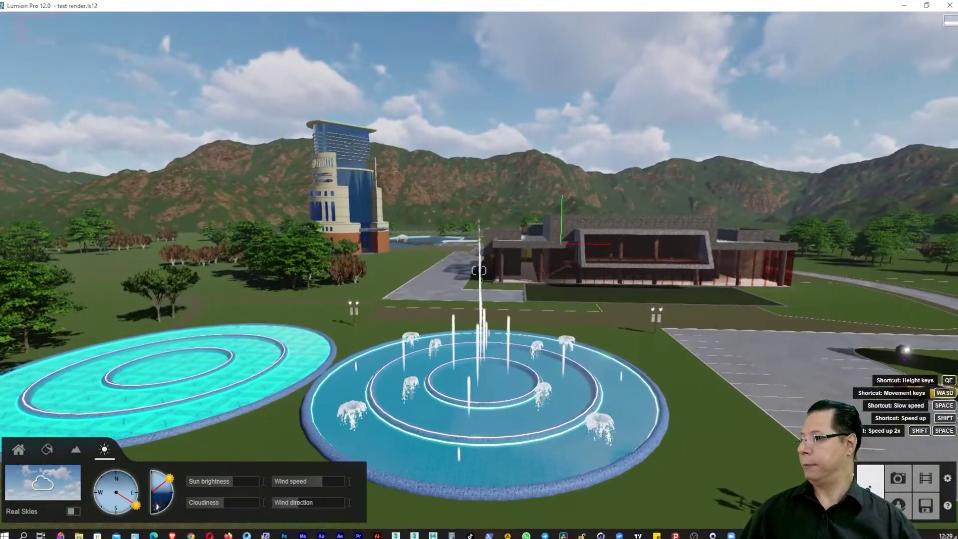
{"action": "key", "text": "s"}
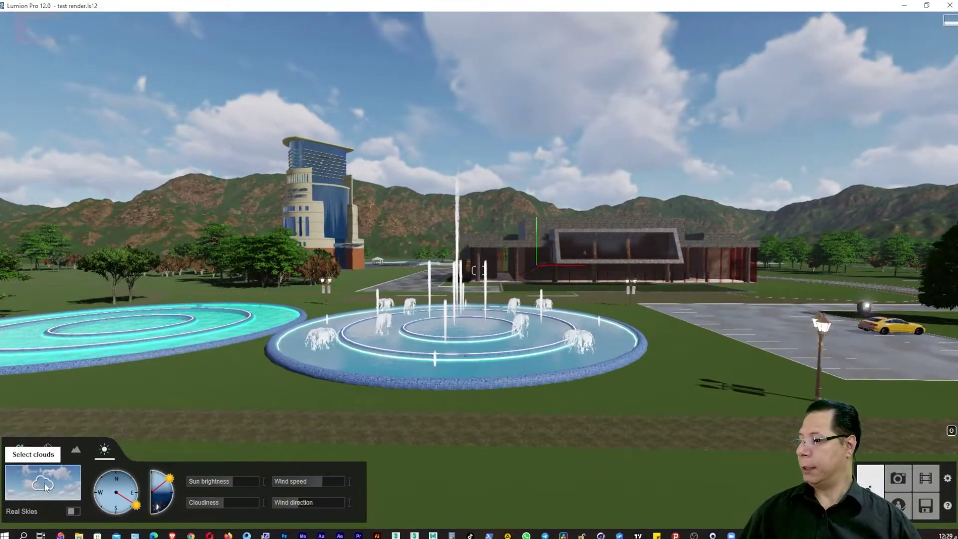
Step: Enable Real Skies, swing the sun toward the northeast, and open the Real Skies library
{"action": "left_click", "coordinate": [74, 508]}
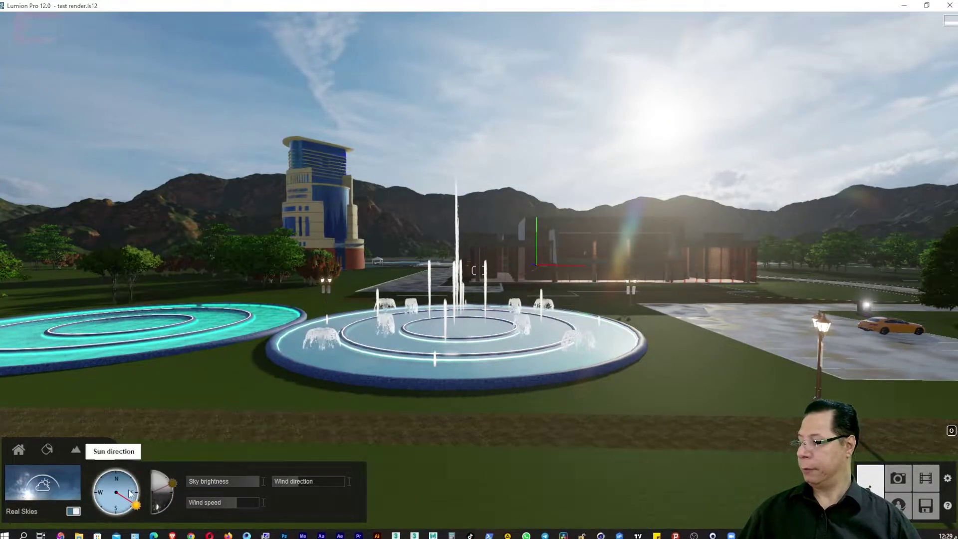
{"action": "mouse_move", "coordinate": [135, 507]}
{"action": "left_mouse_down"}
{"action": "mouse_move", "coordinate": [127, 470]}
{"action": "mouse_move", "coordinate": [151, 494]}
{"action": "left_mouse_up"}
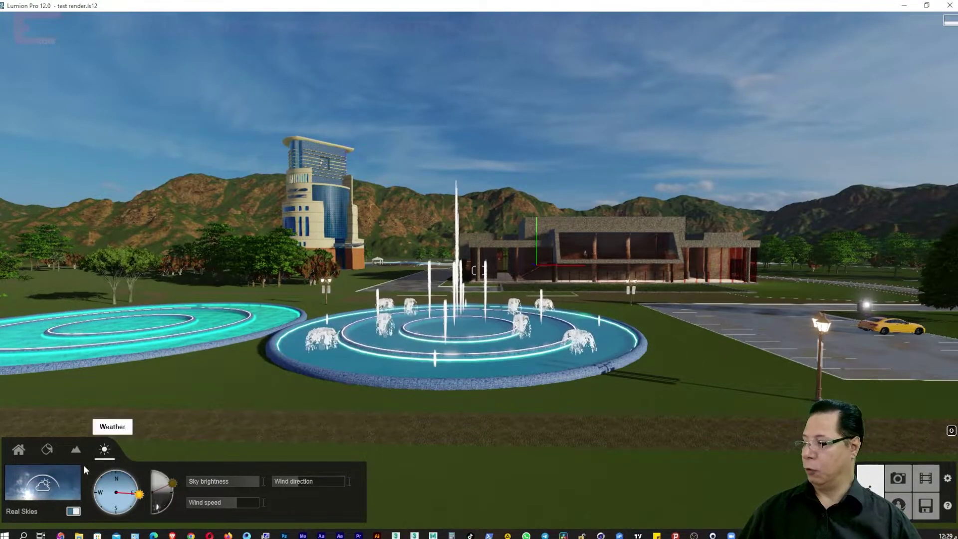
{"action": "left_click", "coordinate": [59, 483]}
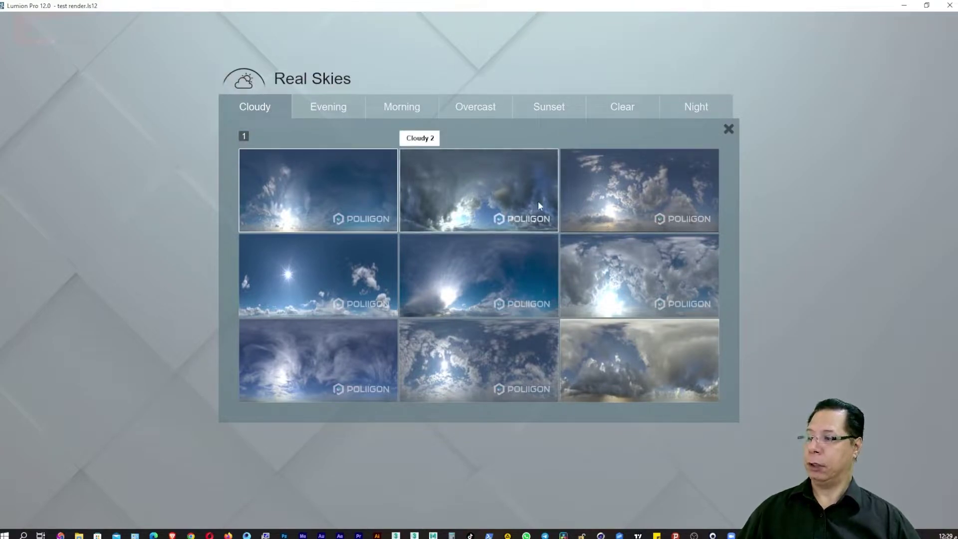
Step: Apply the Morning 2 real sky and swing the sun toward east-southeast
{"action": "left_click", "coordinate": [338, 110]}
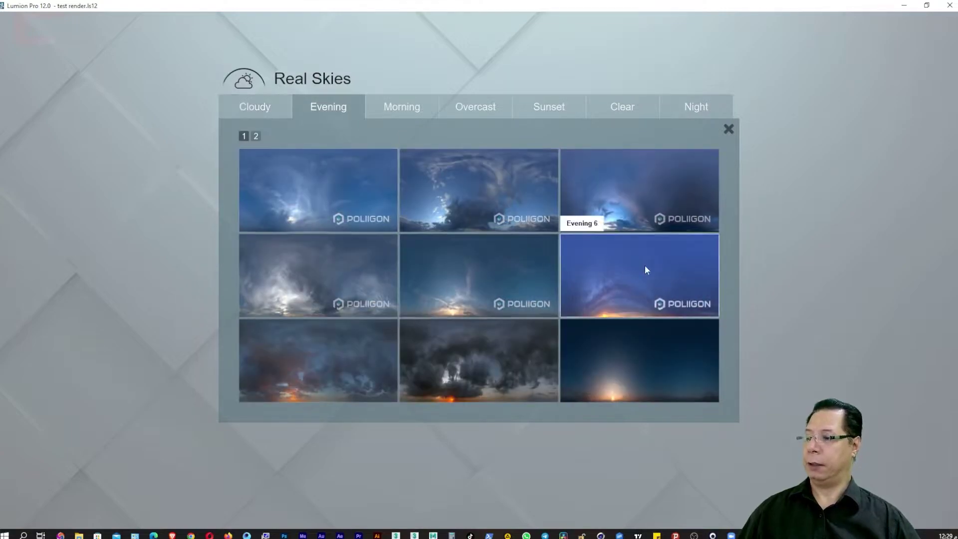
{"action": "left_click", "coordinate": [403, 117]}
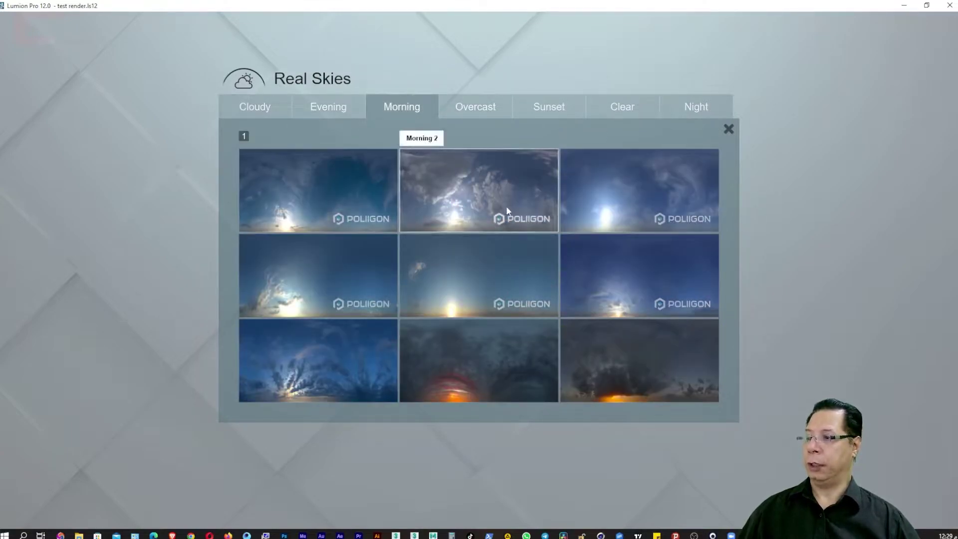
{"action": "left_click", "coordinate": [508, 190]}
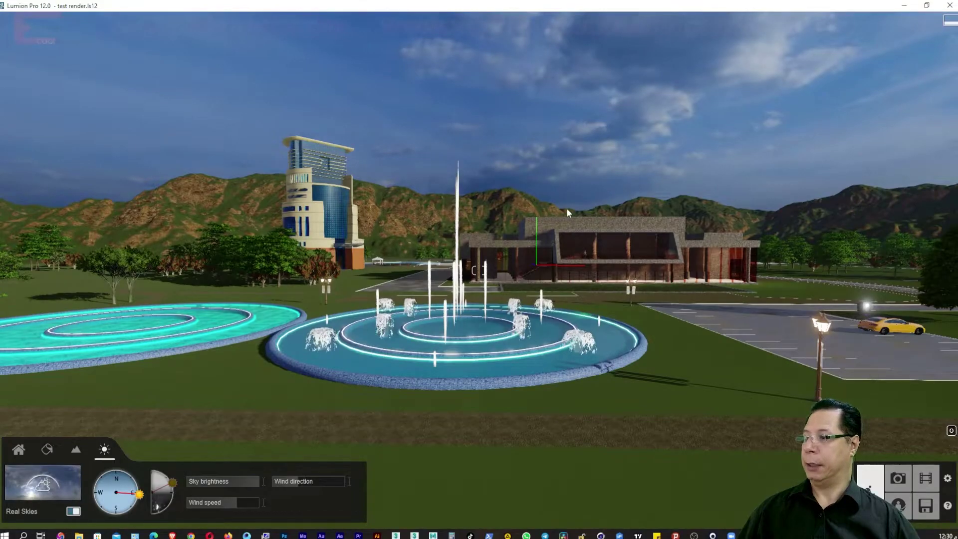
{"action": "mouse_move", "coordinate": [139, 492]}
{"action": "left_mouse_down"}
{"action": "mouse_move", "coordinate": [162, 516]}
{"action": "mouse_move", "coordinate": [126, 442]}
{"action": "mouse_move", "coordinate": [158, 472]}
{"action": "mouse_move", "coordinate": [166, 466]}
{"action": "mouse_move", "coordinate": [135, 439]}
{"action": "left_mouse_up"}
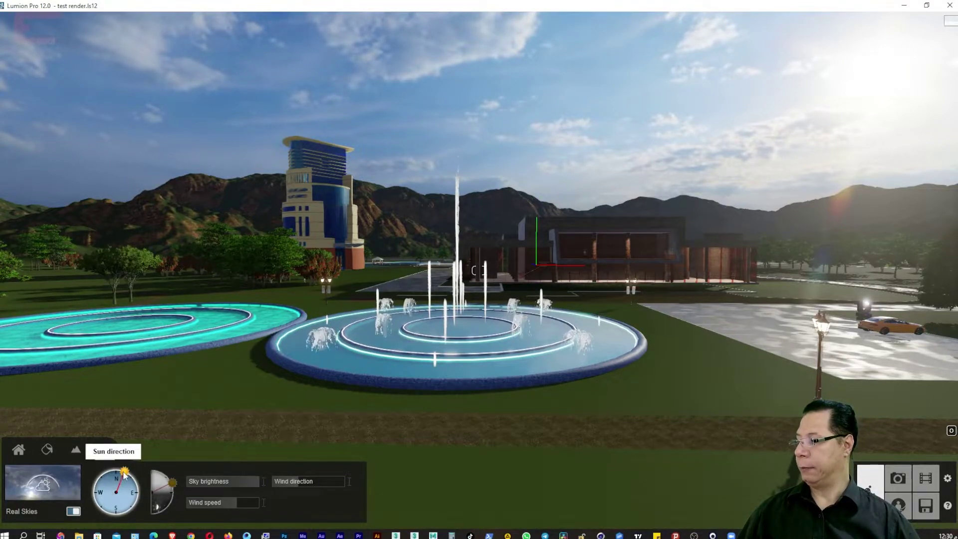
{"action": "left_click_drag", "start_coordinate": [124, 472], "coordinate": [142, 504]}
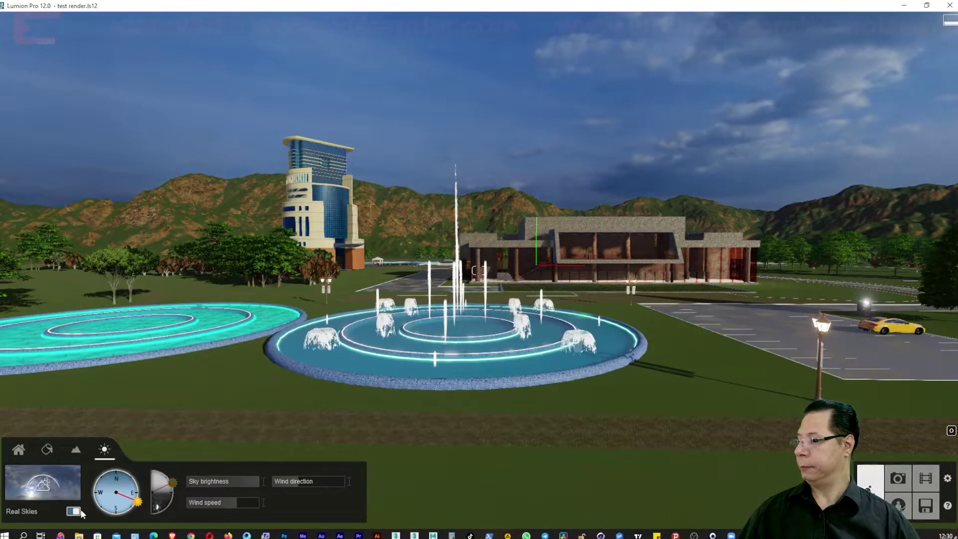
Step: Browse the Overcast, Sunset, Clear and Night skies, then apply Night 1
{"action": "left_click", "coordinate": [43, 481]}
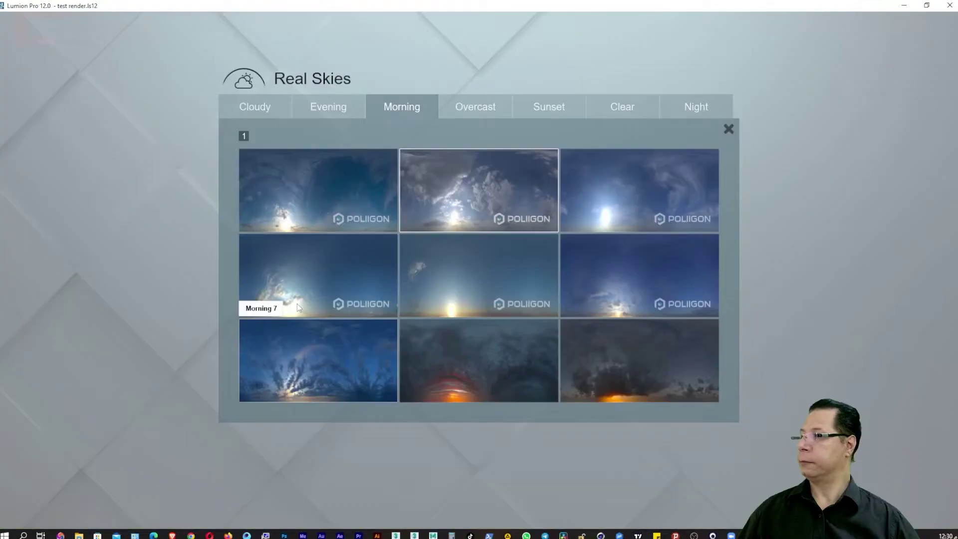
{"action": "left_click", "coordinate": [479, 109]}
{"action": "left_click", "coordinate": [547, 111]}
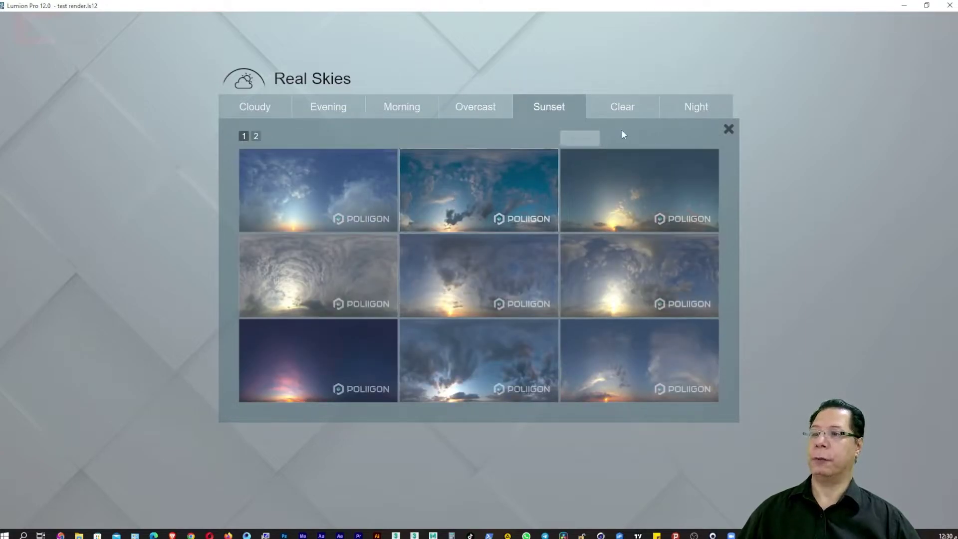
{"action": "left_click", "coordinate": [622, 107]}
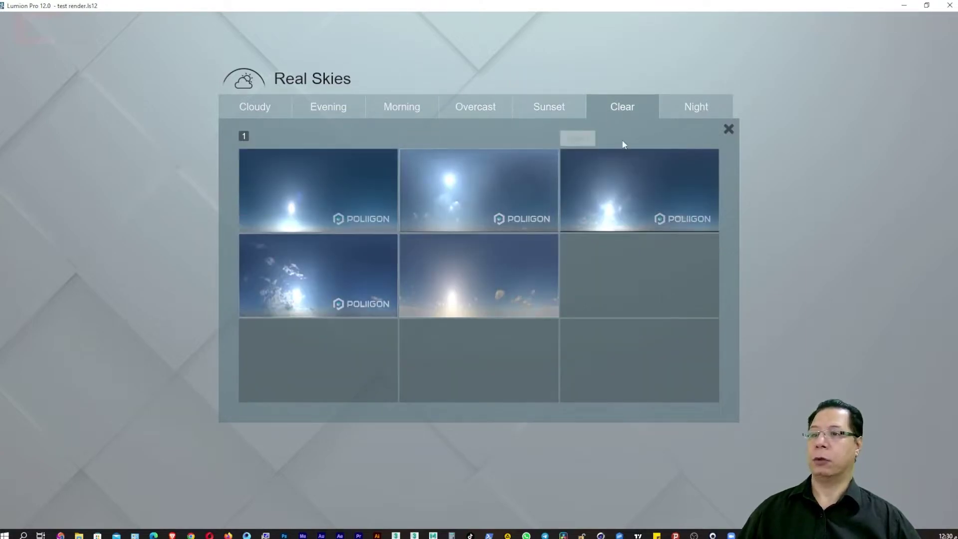
{"action": "left_click", "coordinate": [696, 109]}
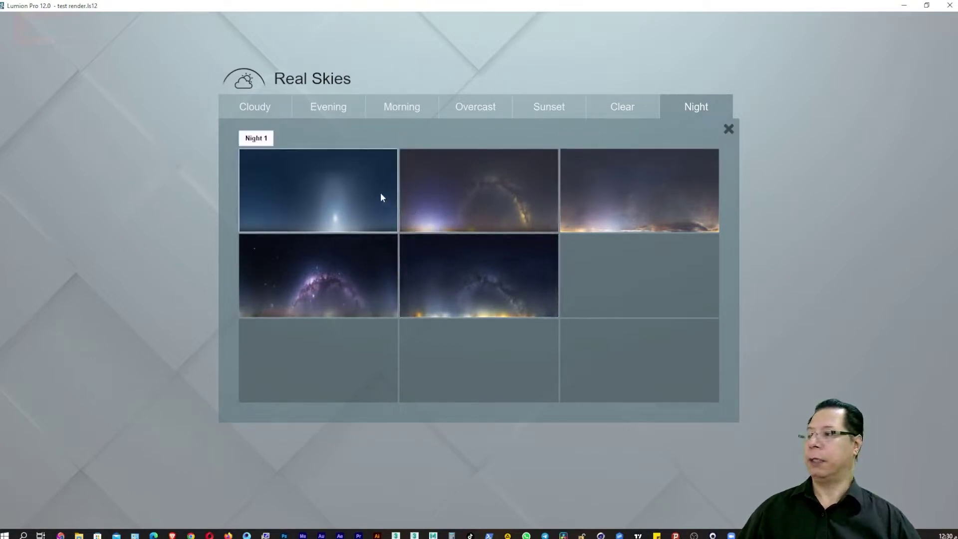
{"action": "left_click", "coordinate": [356, 193]}
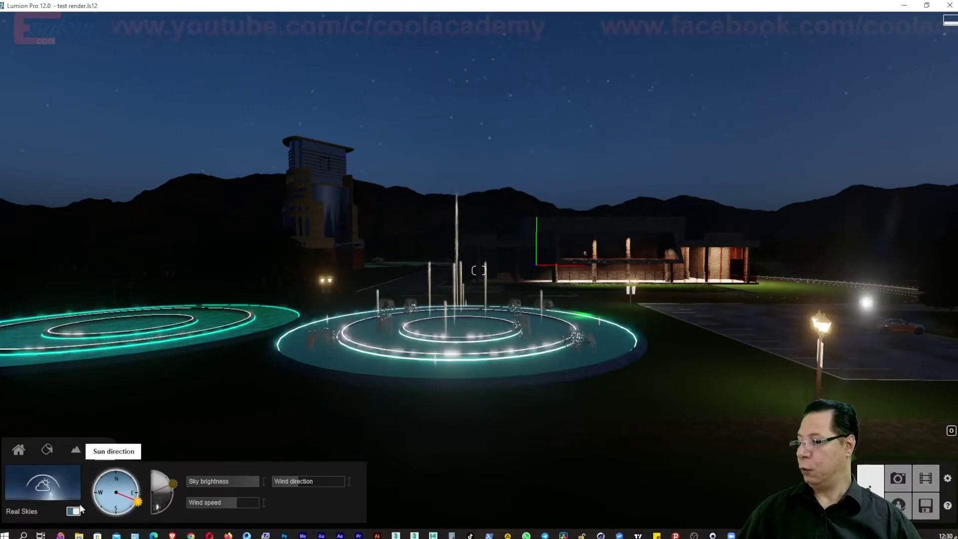
Step: Turn Real Skies off for a sunny daytime sky and return to the Home placement tools
{"action": "left_click", "coordinate": [69, 516]}
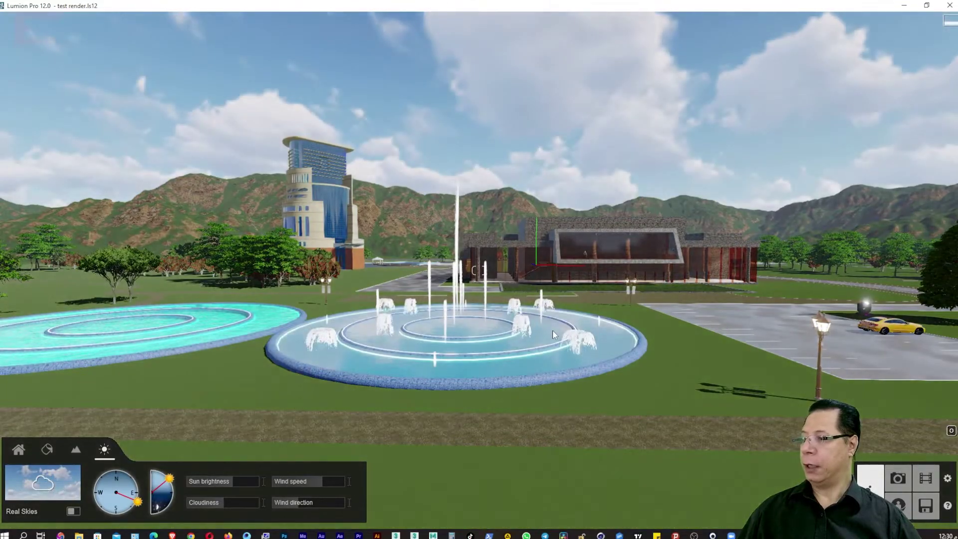
{"action": "key", "text": "w"}
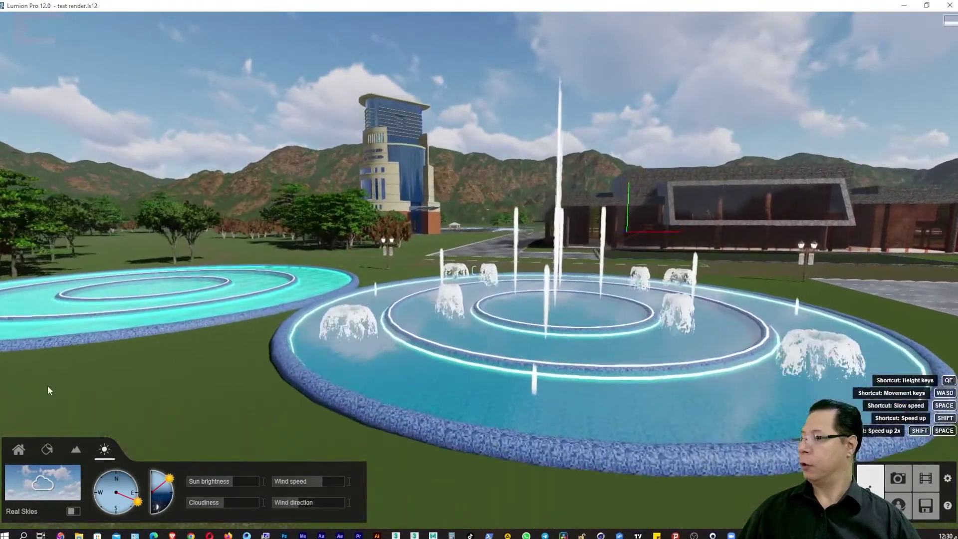
{"action": "left_click", "coordinate": [23, 449]}
{"action": "key", "text": "s"}
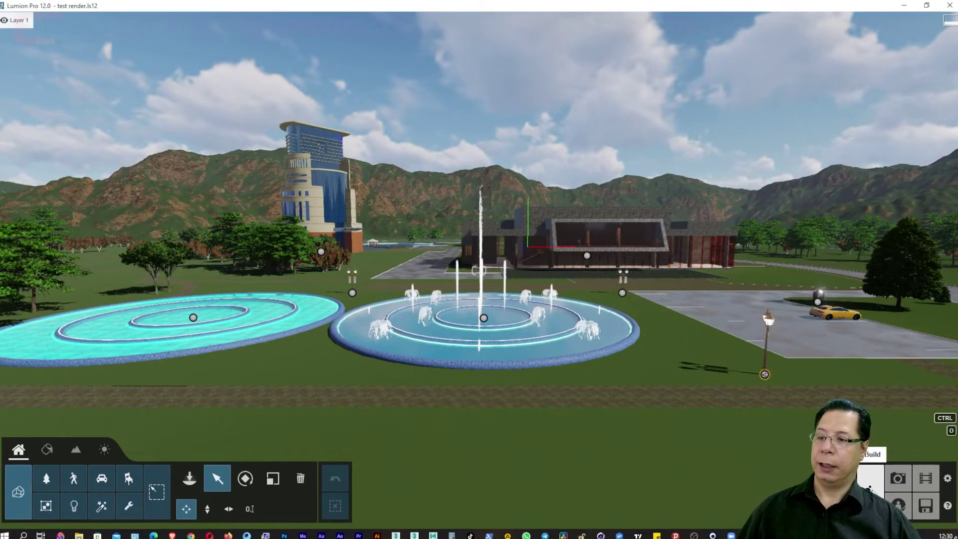
Step: Open the Save and load projects screen via the floppy-disk button
{"action": "left_click", "coordinate": [928, 507]}
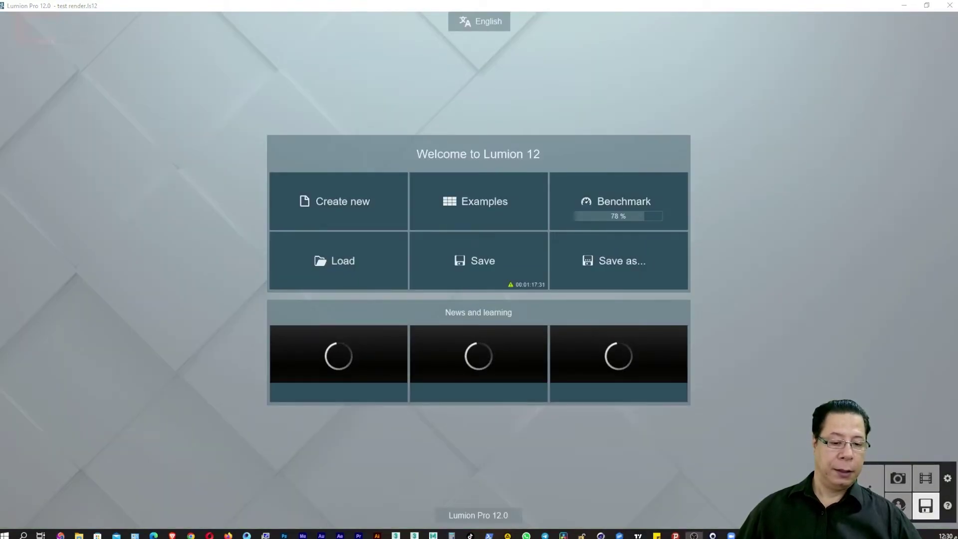